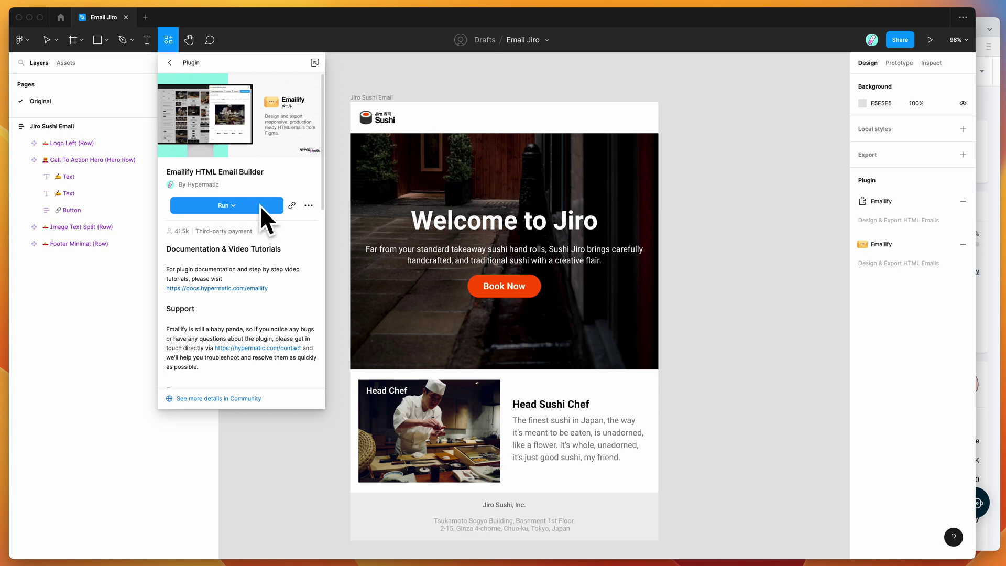
# Step: Open the Emailify plugin's more-options menu, then dismiss it without removing the plugin
pyautogui.click(308, 209)
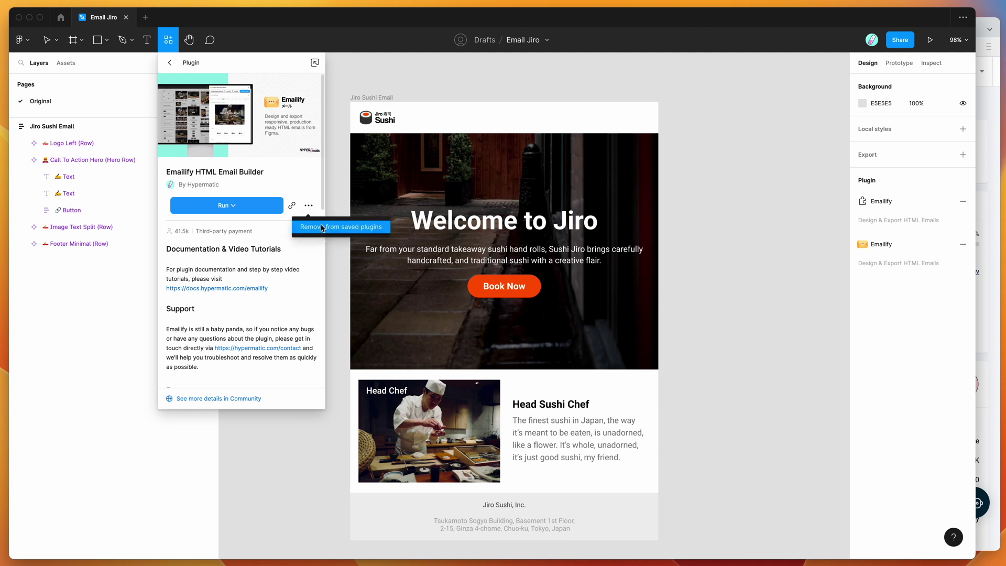
pyautogui.click(301, 179)
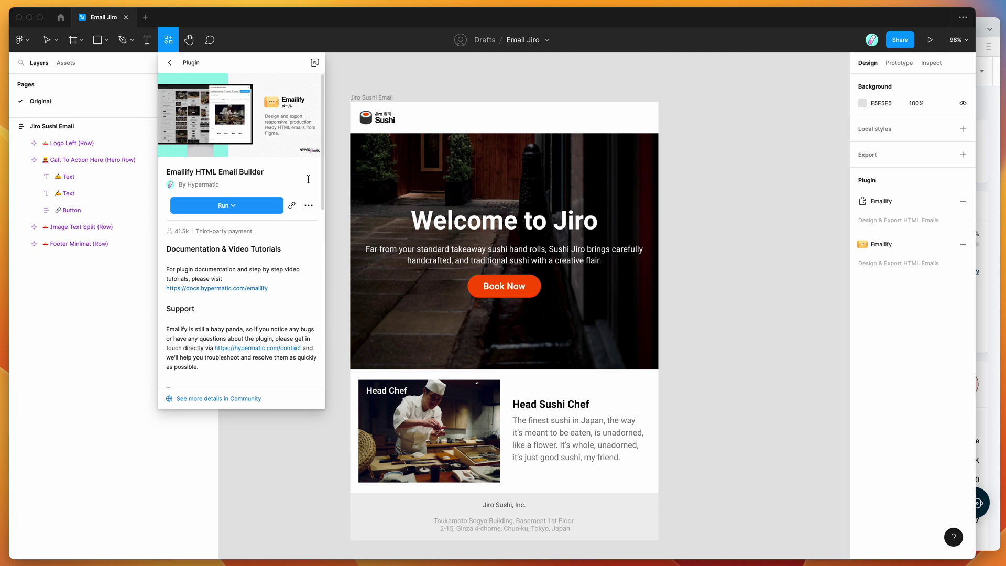
# Step: Close the plugin details and launch Emailify HTML Email Builder from Saved plugins
pyautogui.click(473, 83)
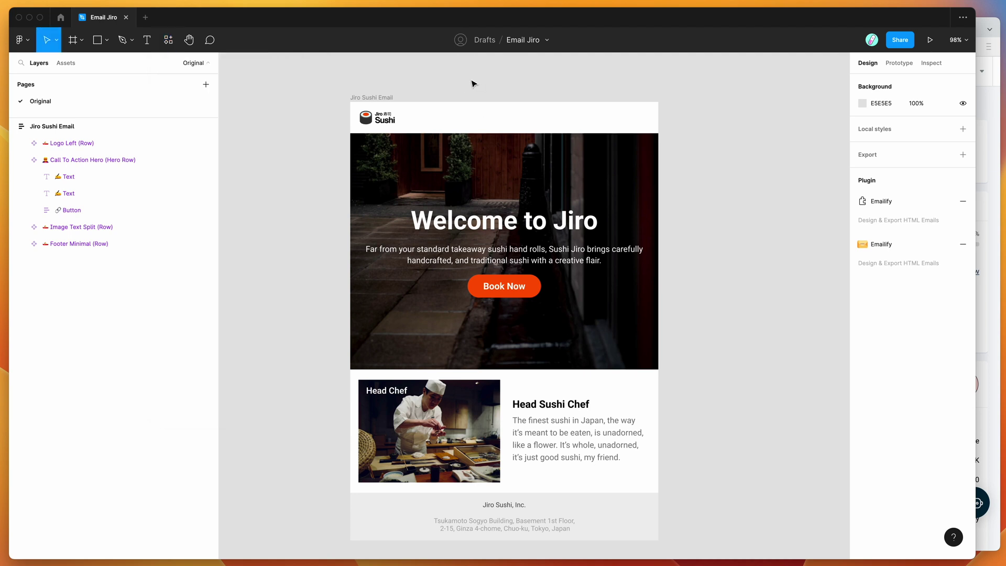
pyautogui.rightClick(435, 78)
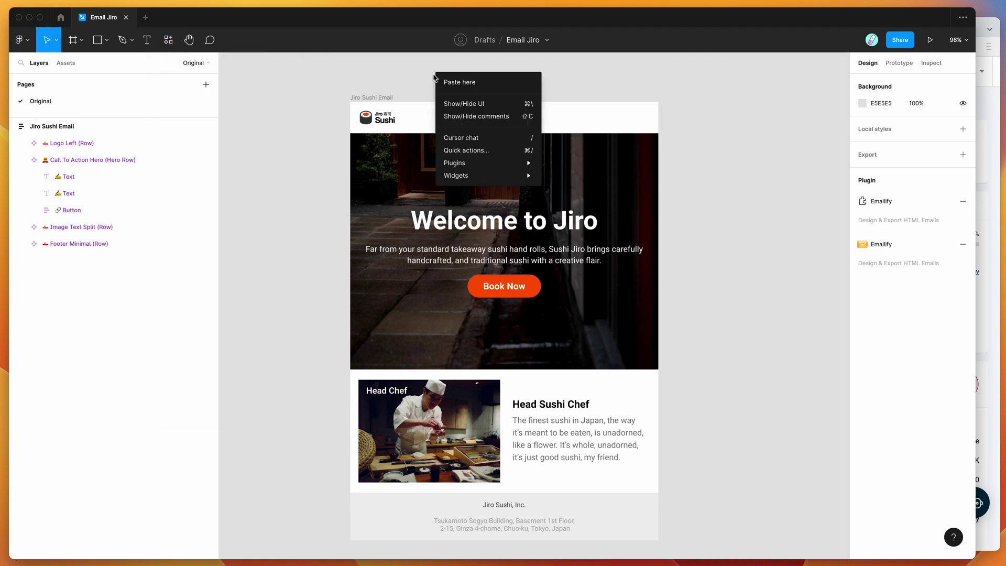
pyautogui.moveTo(480, 160)
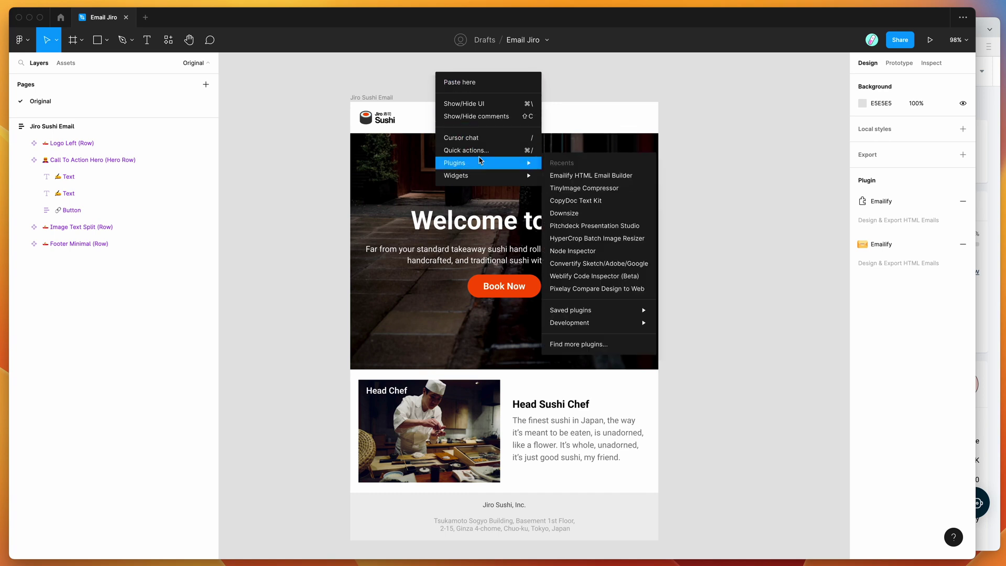
pyautogui.moveTo(591, 312)
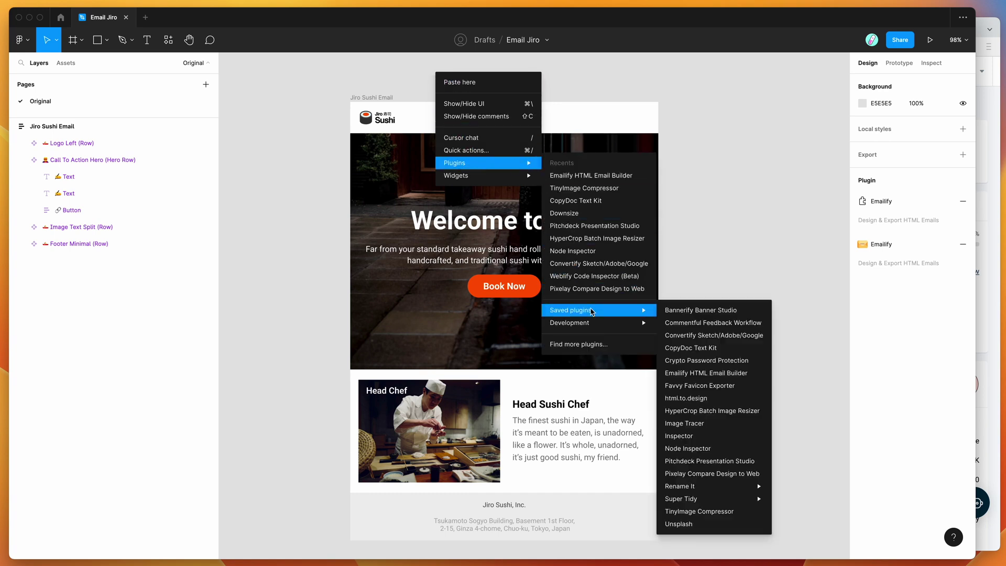
pyautogui.click(697, 373)
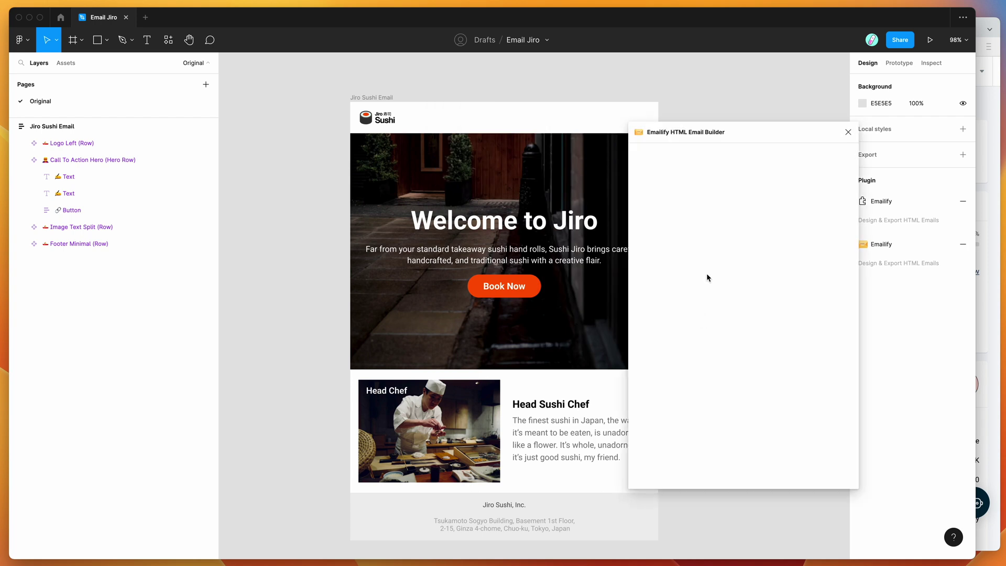
# Step: Move the Emailify window beside the frame and select the Call To Action Hero row
pyautogui.moveTo(746, 130); pyautogui.dragTo(720, 112)
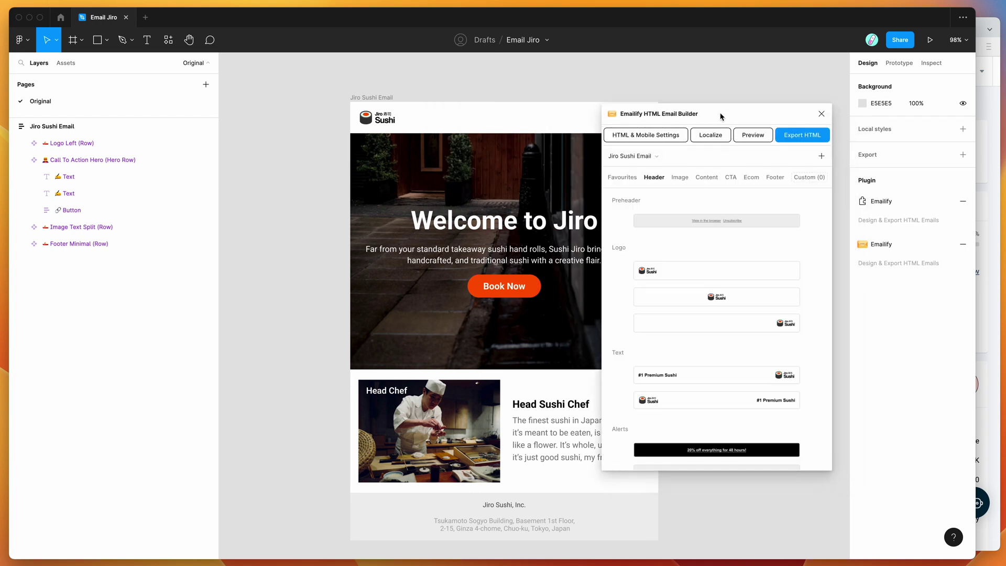
pyautogui.hscroll(5, 370, 170)
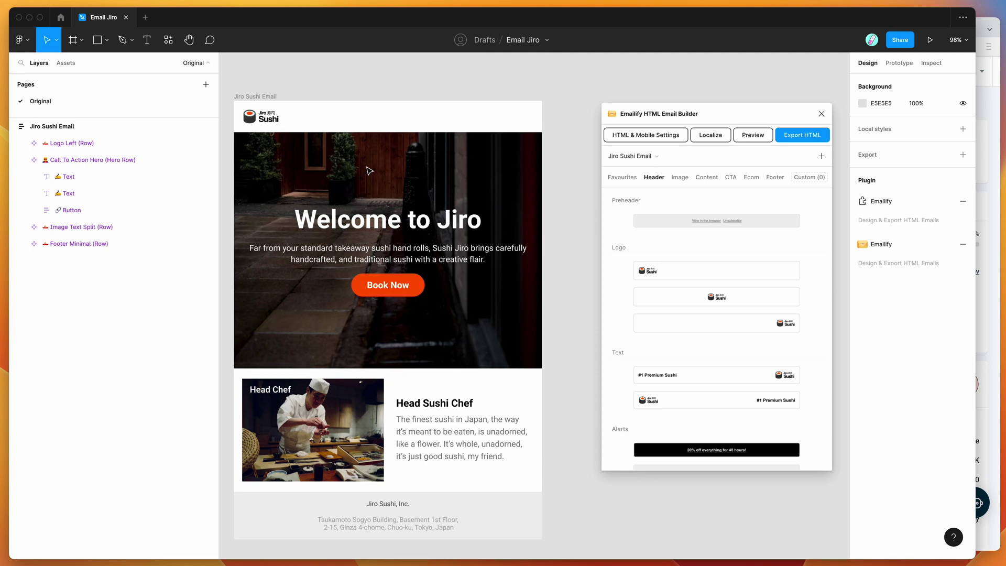
pyautogui.scroll(-2, 370, 171)
pyautogui.scroll(3, 472, 178)
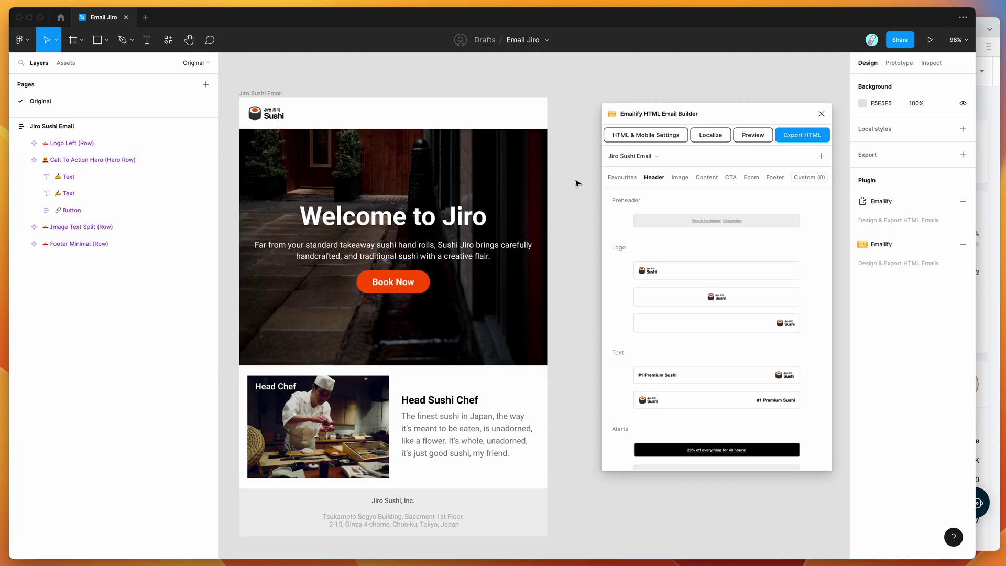
pyautogui.scroll(-2, 577, 183)
pyautogui.hscroll(-2, 577, 183)
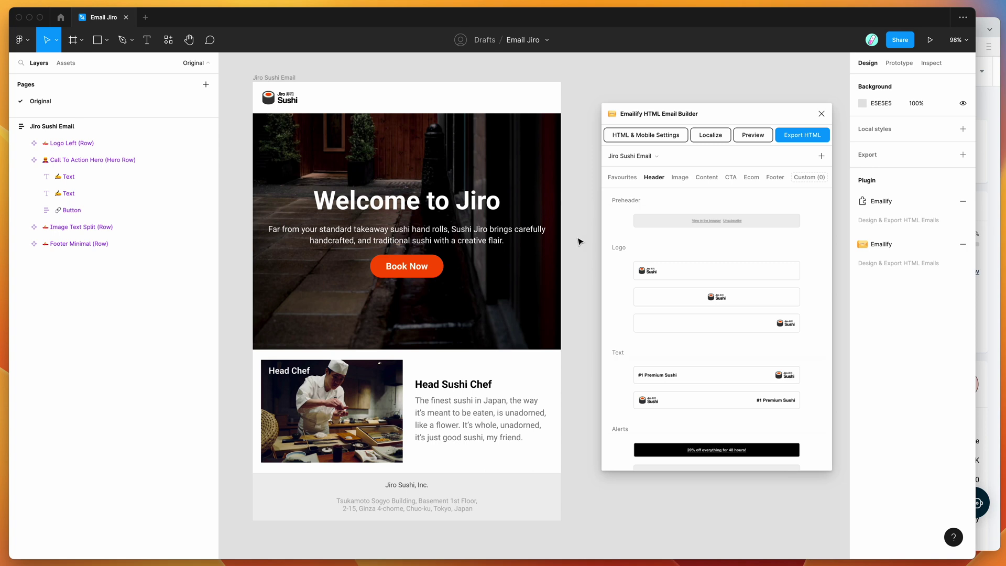
pyautogui.moveTo(731, 117); pyautogui.dragTo(729, 108)
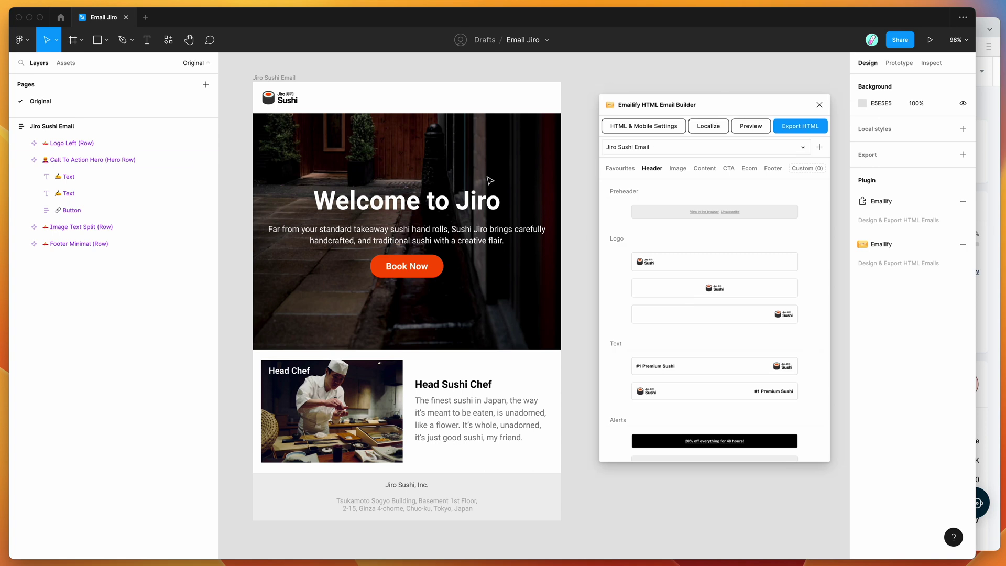
pyautogui.scroll(-2, 489, 181)
pyautogui.scroll(2, 419, 173)
pyautogui.click(352, 164)
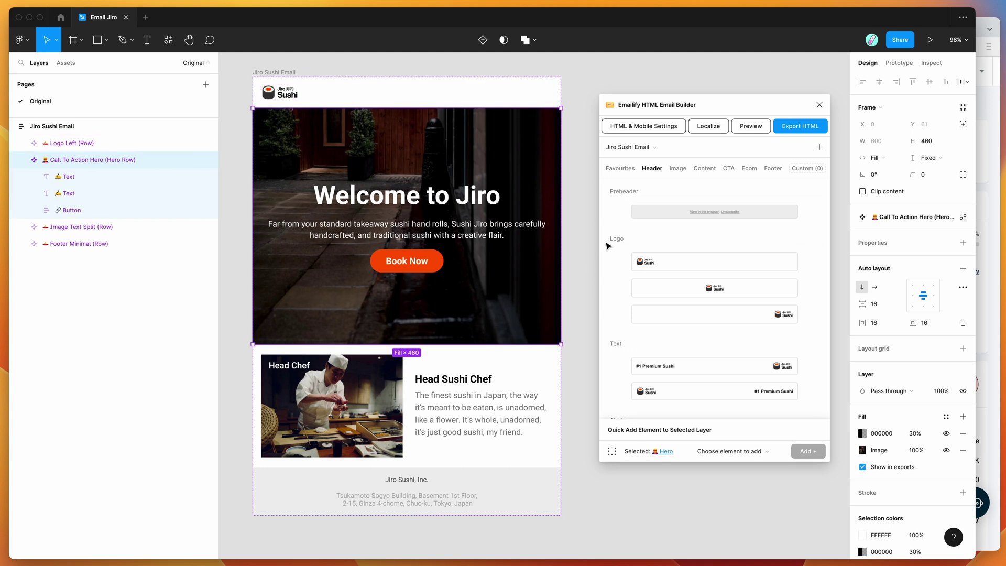
# Step: Add a Title, Paragraph section and drag it directly under the hero
pyautogui.scroll(-10, 633, 257)
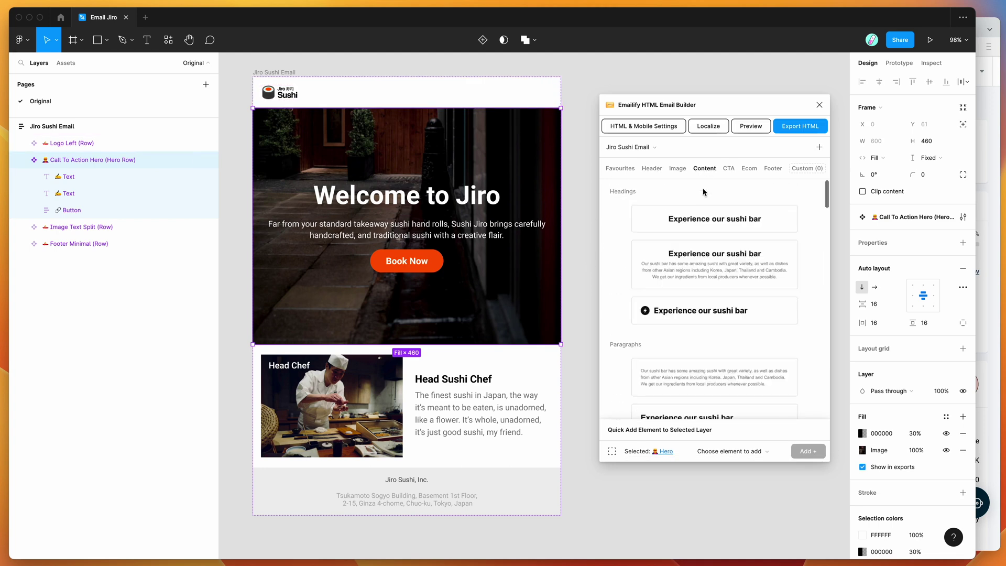
pyautogui.scroll(-5, 702, 202)
pyautogui.click(708, 259)
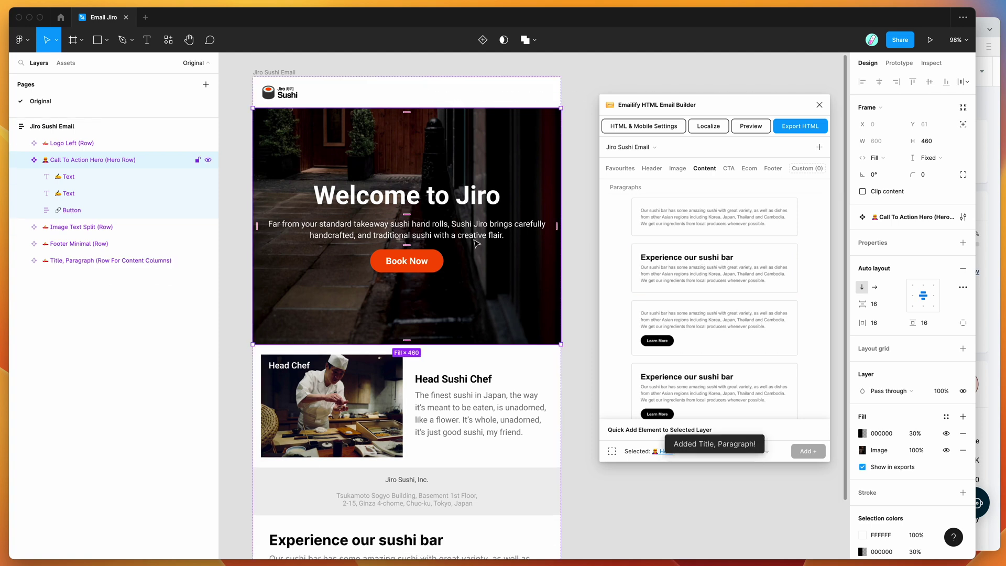
pyautogui.scroll(-3, 477, 244)
pyautogui.moveTo(468, 476); pyautogui.dragTo(473, 314)
# Step: Select the new section's column, clear the selection, and reposition the Emailify window
pyautogui.scroll(4, 429, 312)
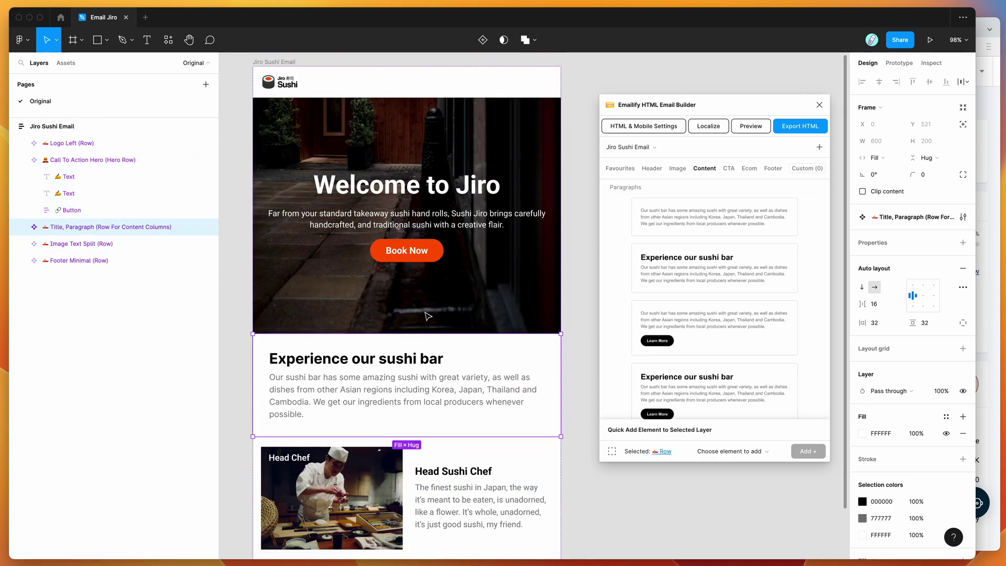
pyautogui.scroll(1, 428, 316)
pyautogui.hscroll(1, 428, 315)
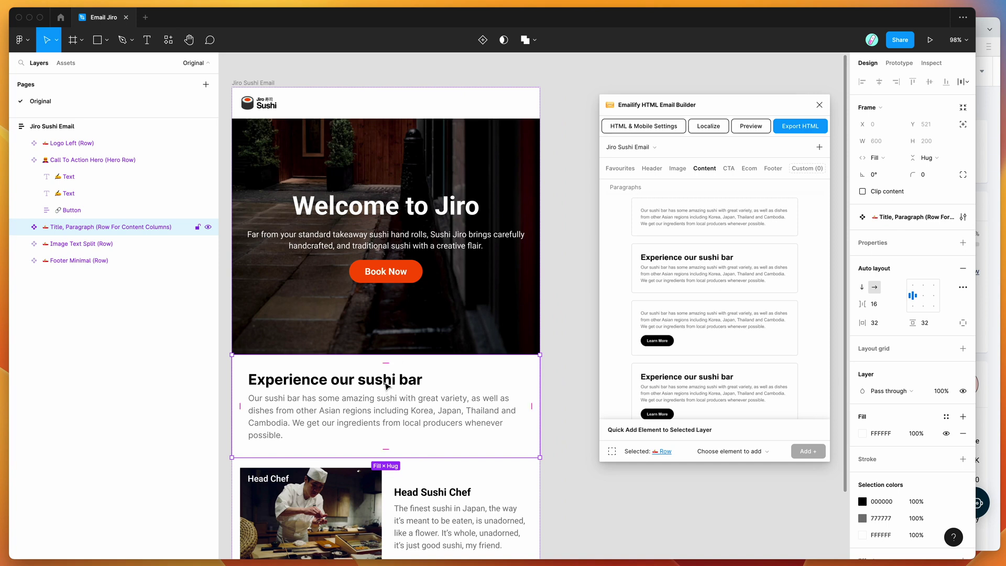
pyautogui.click(404, 384)
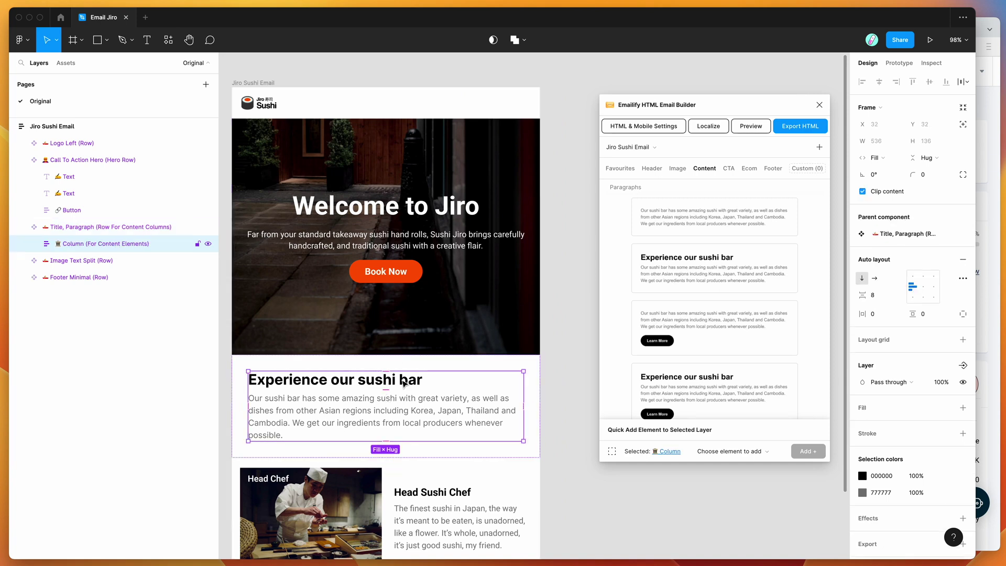
pyautogui.scroll(1, 404, 384)
pyautogui.hscroll(-1, 404, 384)
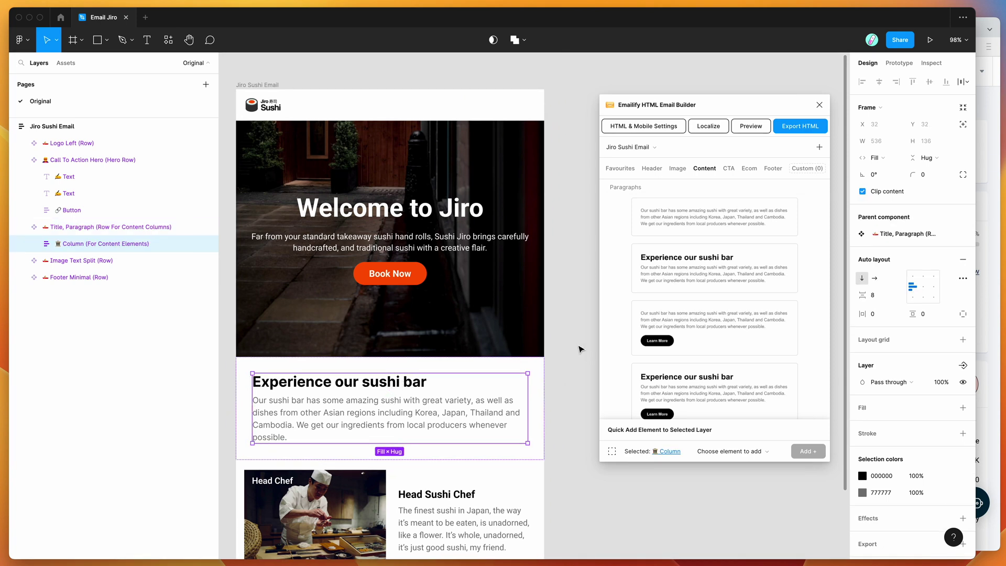
pyautogui.click(570, 343)
pyautogui.scroll(-5, 483, 340)
pyautogui.hscroll(-1, 483, 340)
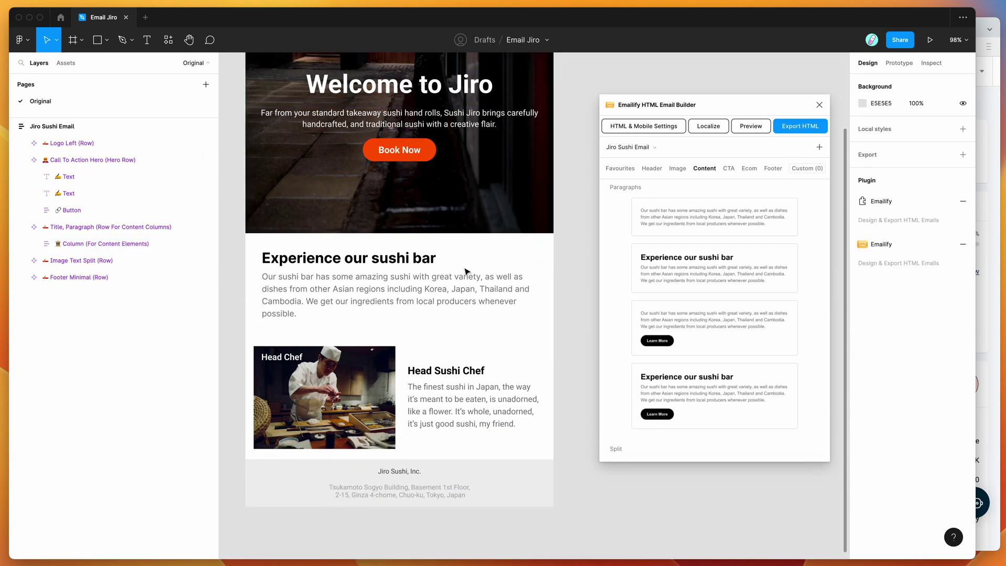
pyautogui.scroll(5, 482, 340)
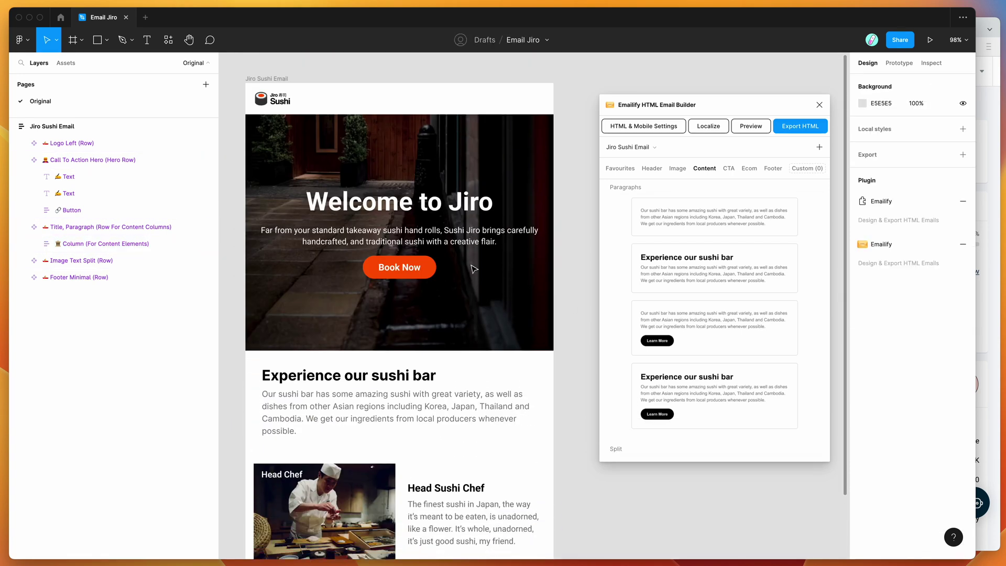
pyautogui.moveTo(607, 109); pyautogui.dragTo(599, 102)
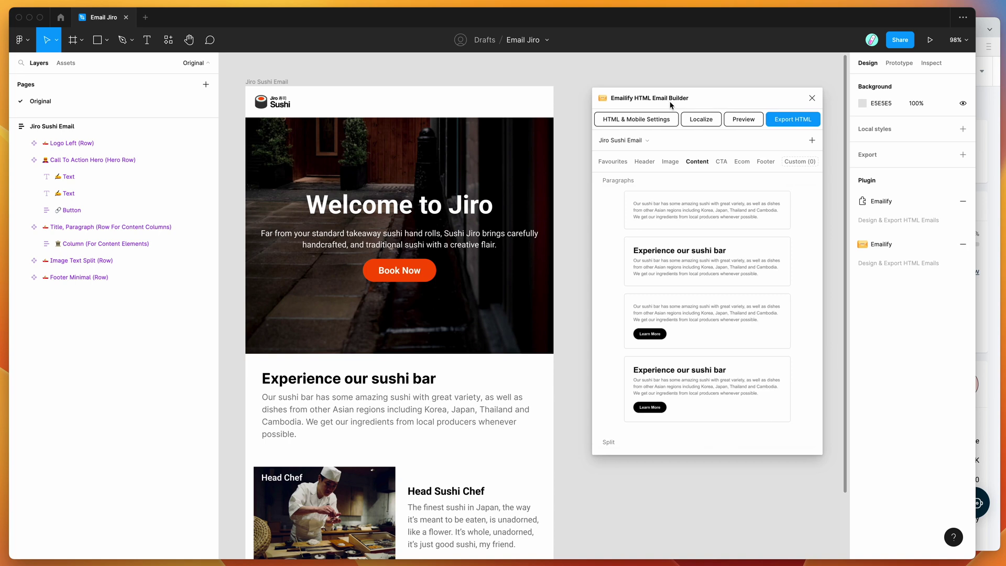
pyautogui.scroll(3, 637, 200)
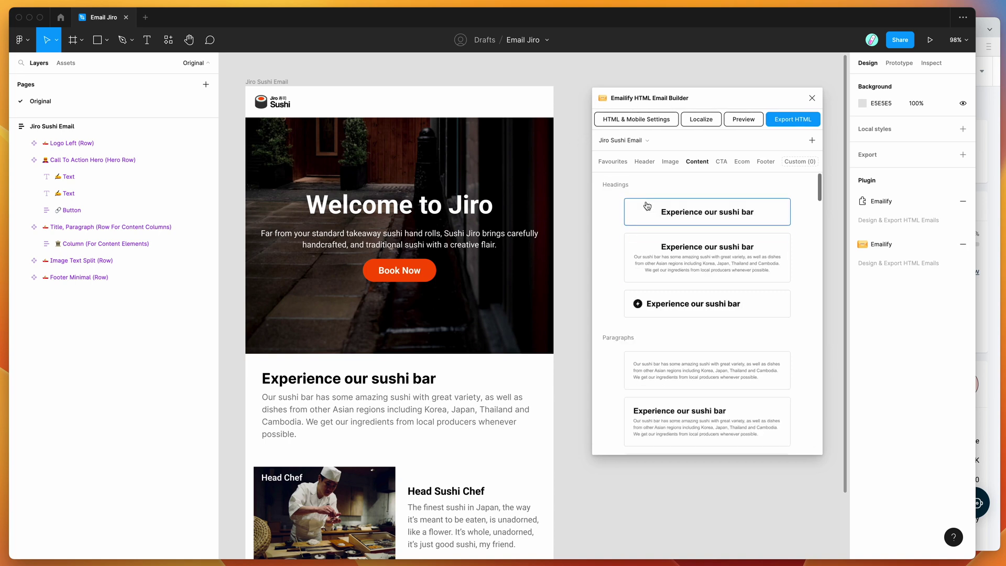
pyautogui.moveTo(678, 101); pyautogui.dragTo(673, 106)
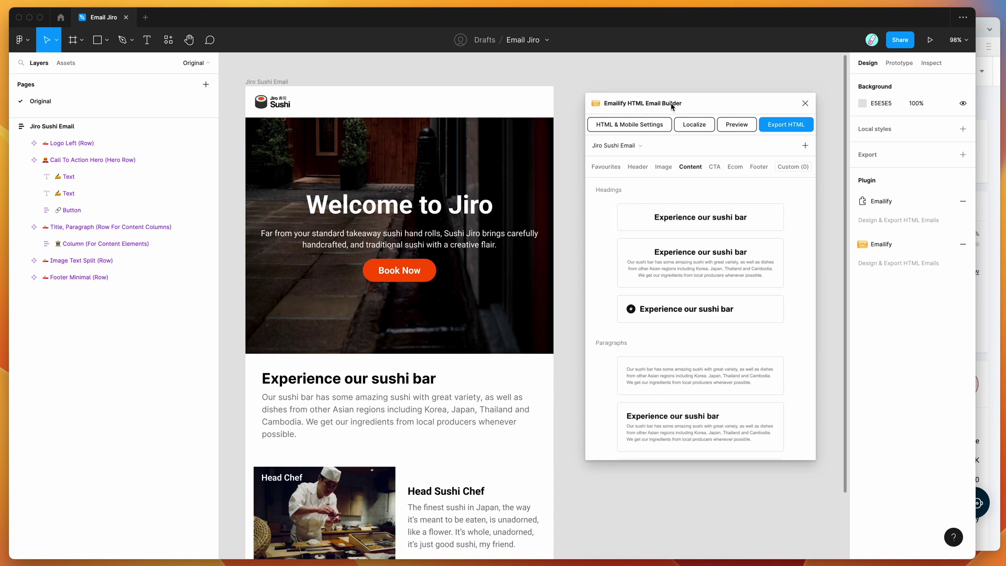
# Step: Open Emailify's HTML Email export panel and scroll the destination list down to Mailgun
pyautogui.click(772, 126)
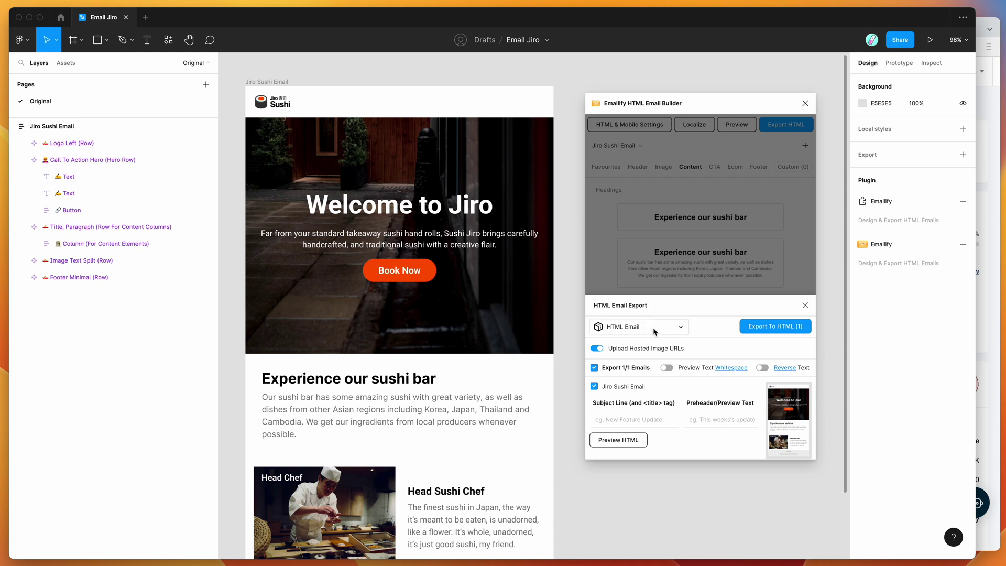
pyautogui.click(630, 329)
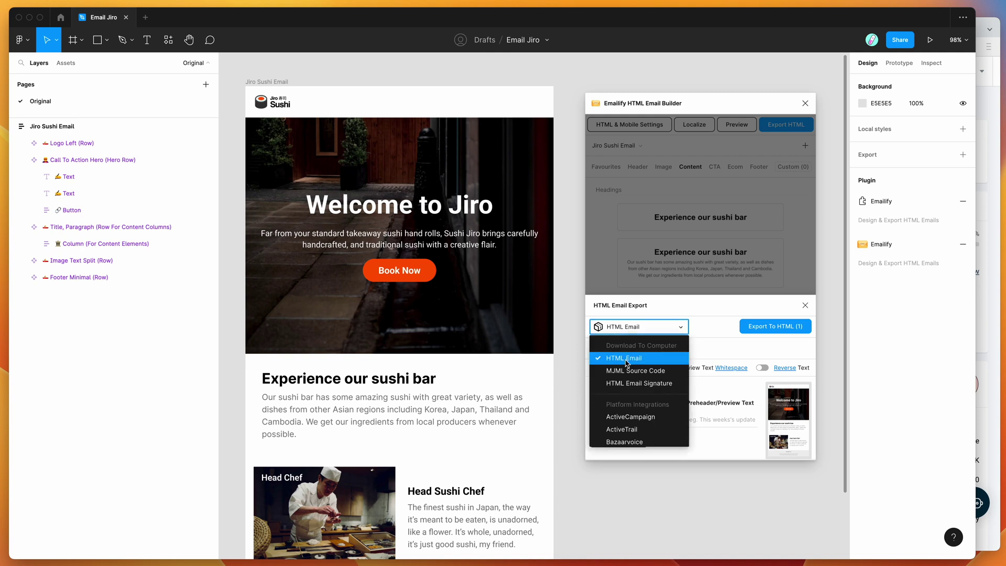
pyautogui.scroll(-2, 626, 363)
pyautogui.scroll(-1, 628, 363)
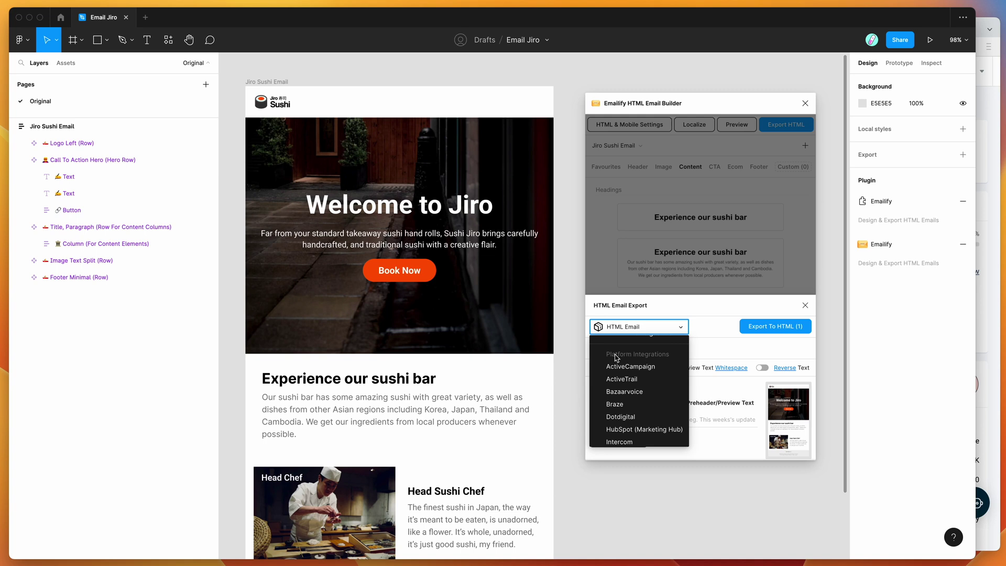
pyautogui.scroll(-5, 618, 367)
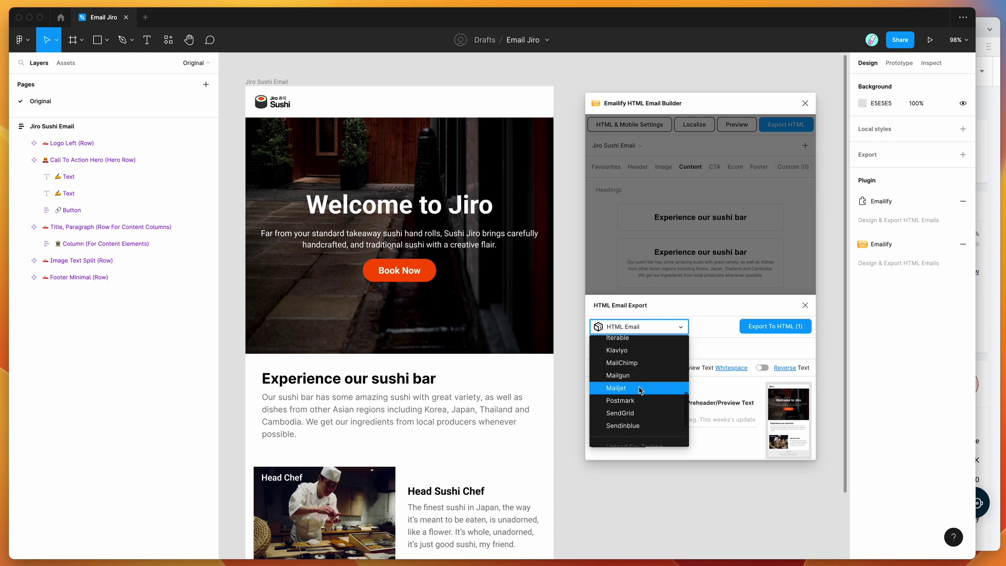
pyautogui.scroll(-1, 639, 390)
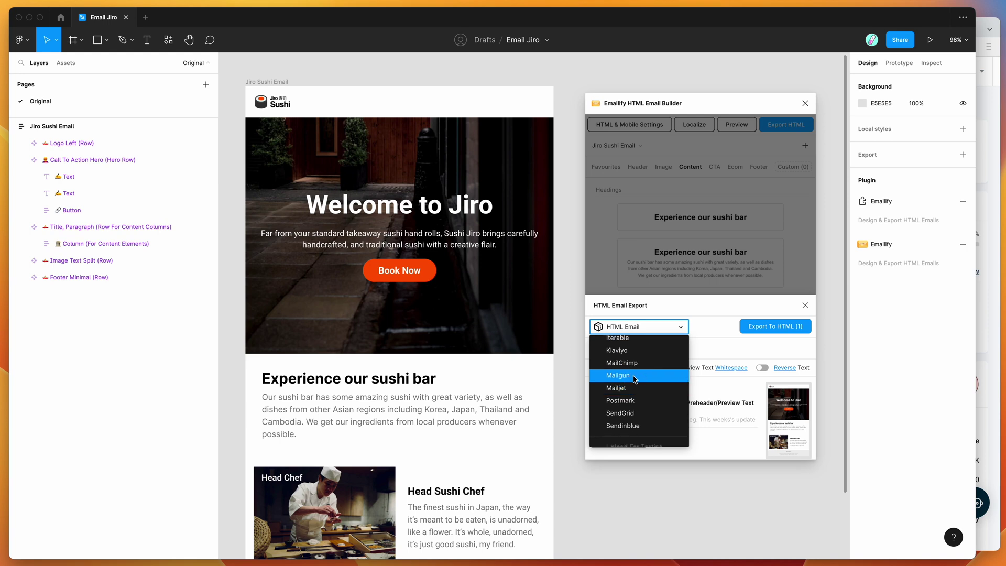
# Step: Set Mailgun as the export destination and open Mailgun's Sending Domains page via the Domain link
pyautogui.click(627, 376)
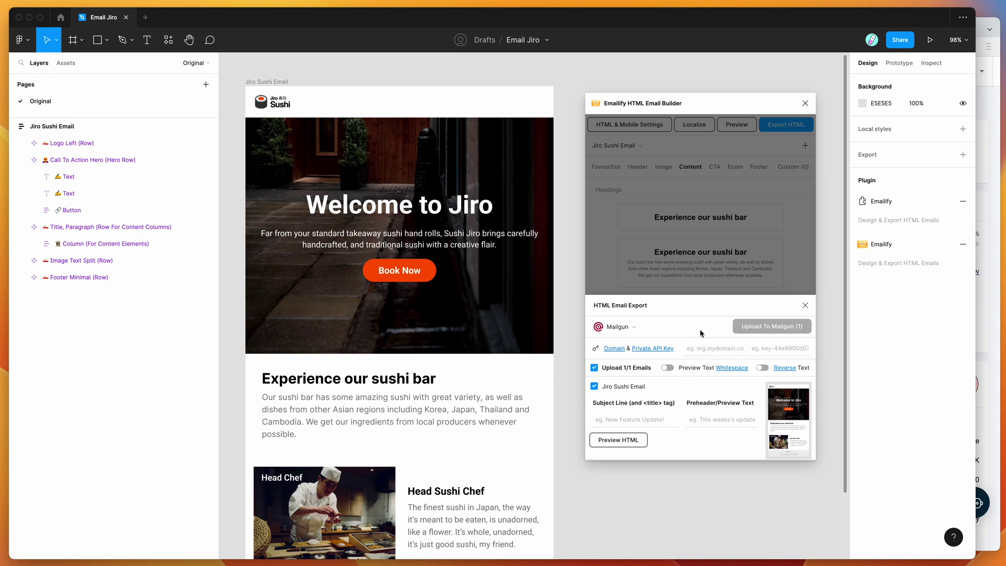
pyautogui.click(703, 348)
pyautogui.click(770, 348)
pyautogui.click(704, 332)
pyautogui.click(990, 358)
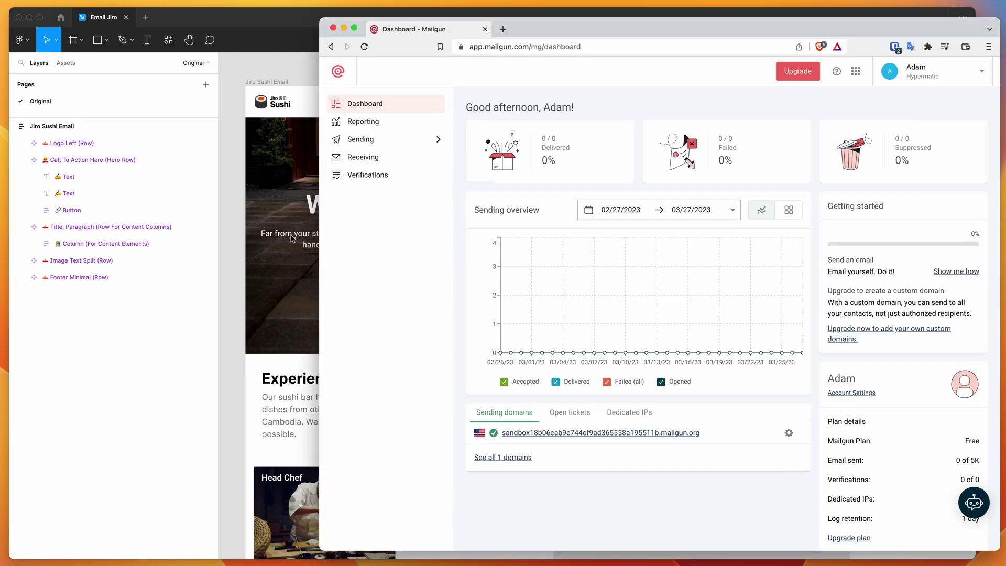
pyautogui.click(236, 246)
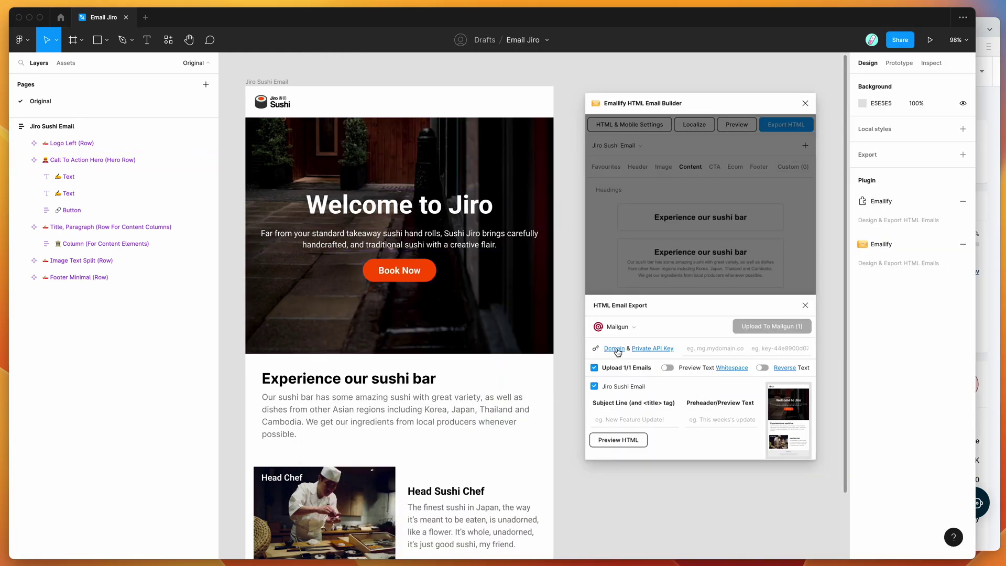
pyautogui.click(614, 349)
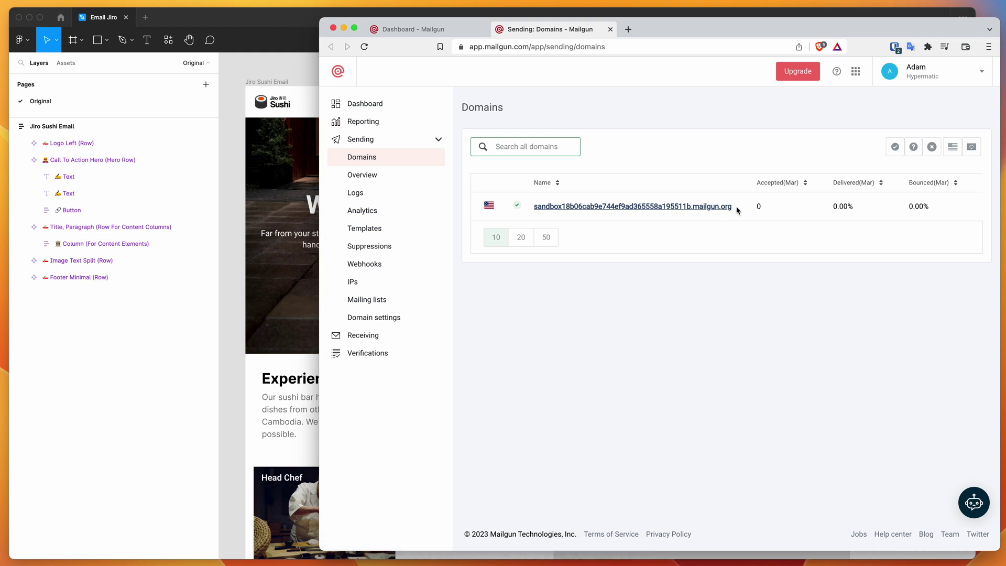
# Step: Select and copy the sandbox domain name, then switch back to Figma
pyautogui.moveTo(737, 210); pyautogui.dragTo(535, 207)
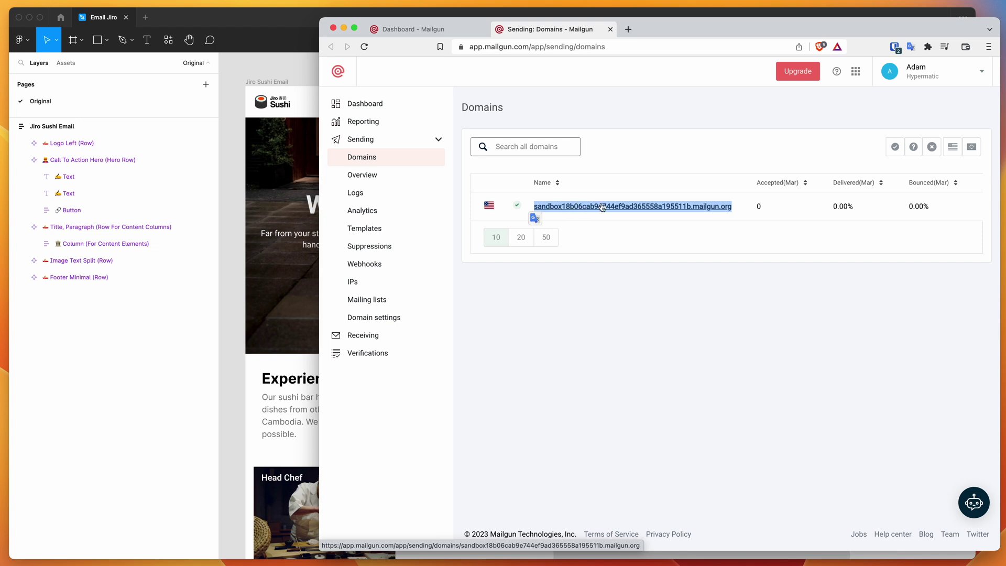
pyautogui.click(237, 203)
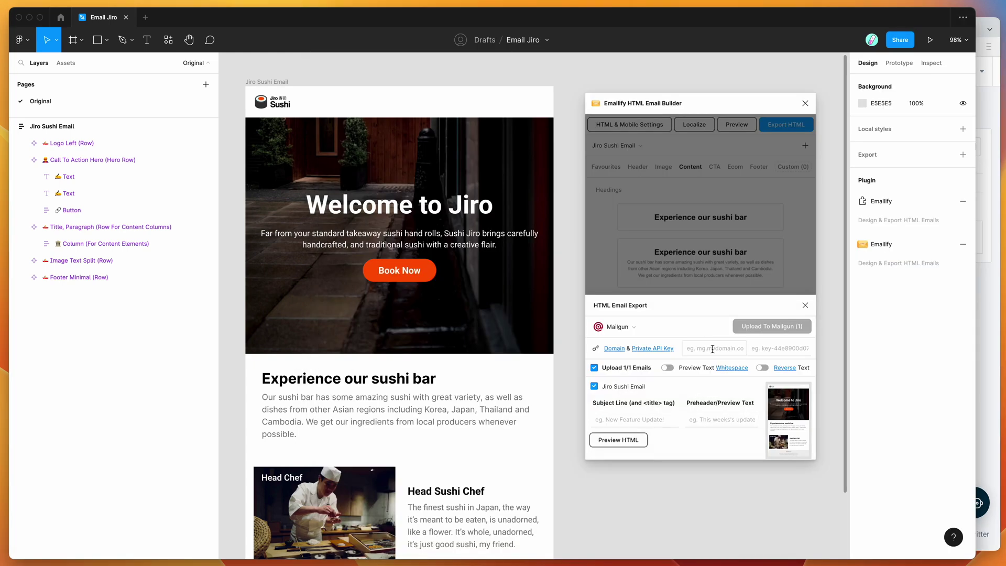
# Step: Paste the sandbox domain into the Mailgun Domain field and open the Private API Key page
pyautogui.click(691, 348)
pyautogui.press('super+v')
pyautogui.click(700, 329)
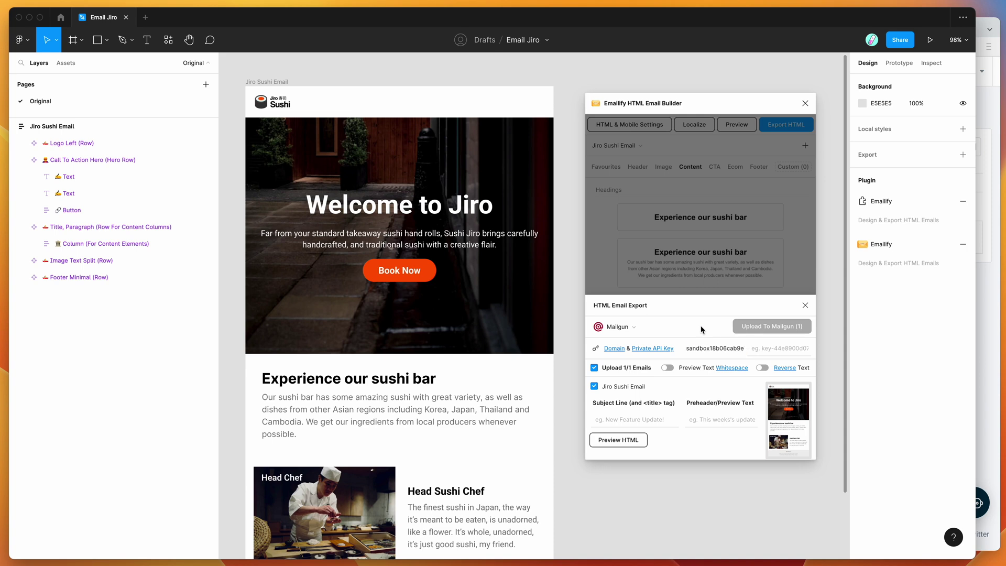
pyautogui.click(646, 349)
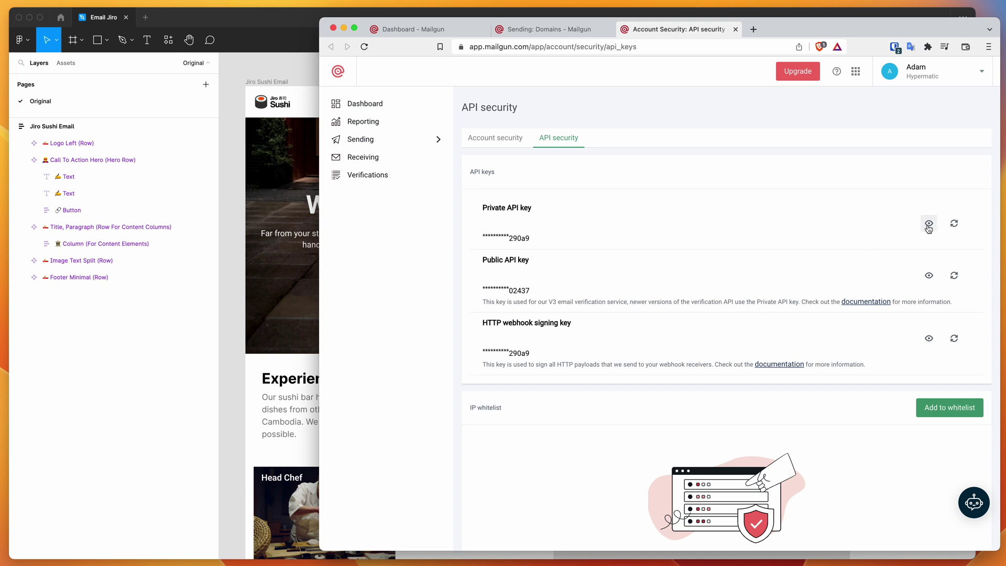
# Step: Reveal and copy the private API key, then return to Figma's API key field
pyautogui.click(929, 224)
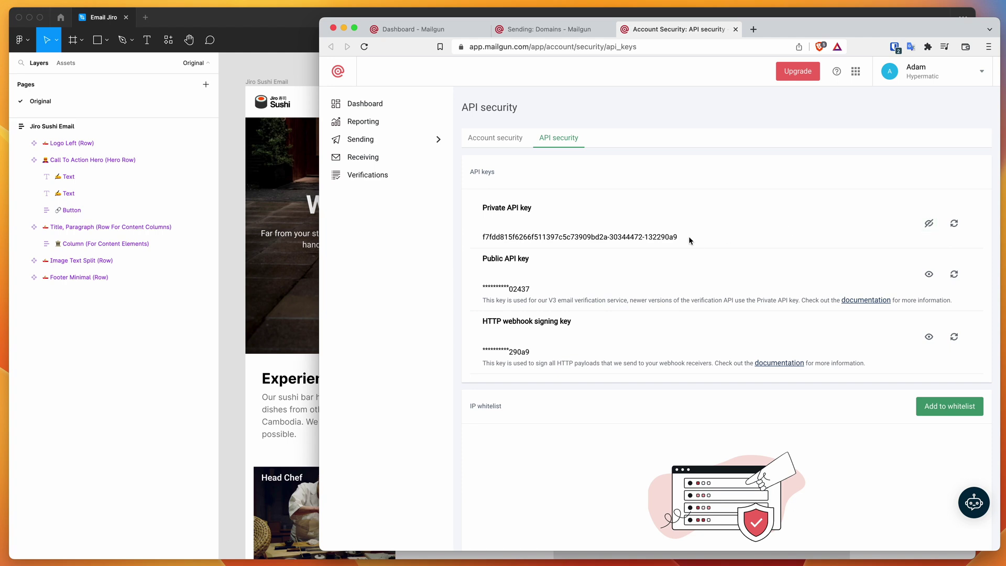
pyautogui.moveTo(686, 238); pyautogui.dragTo(481, 238)
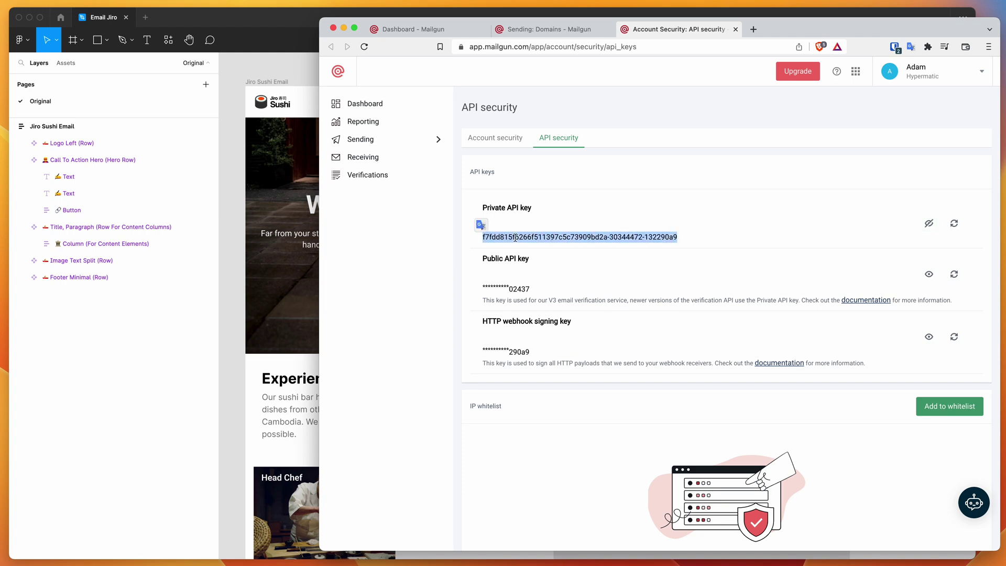
pyautogui.click(225, 216)
pyautogui.click(771, 348)
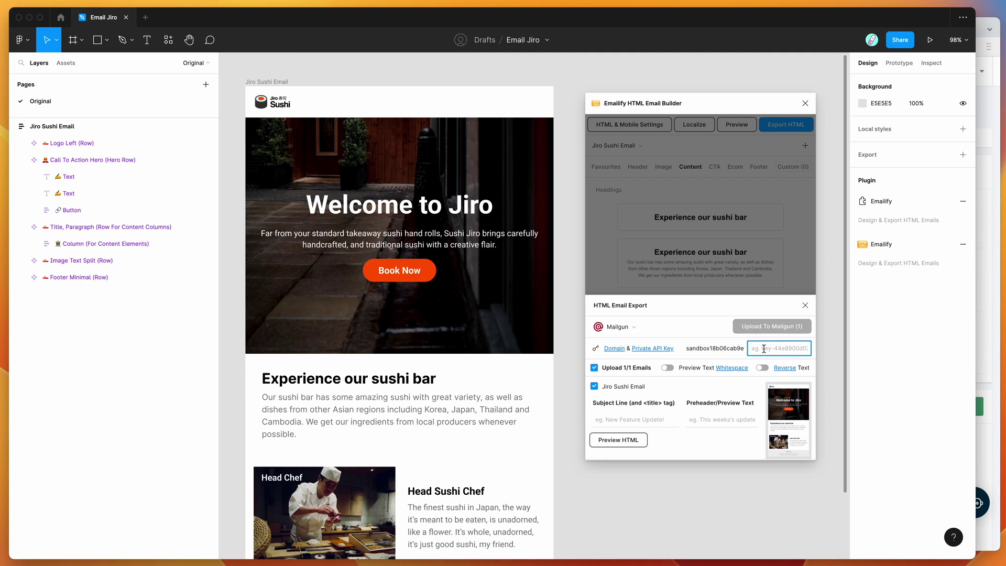
# Step: Paste the private API key, click Upload To Mailgun (1), and follow the success message link
pyautogui.press('super+v')
pyautogui.click(624, 327)
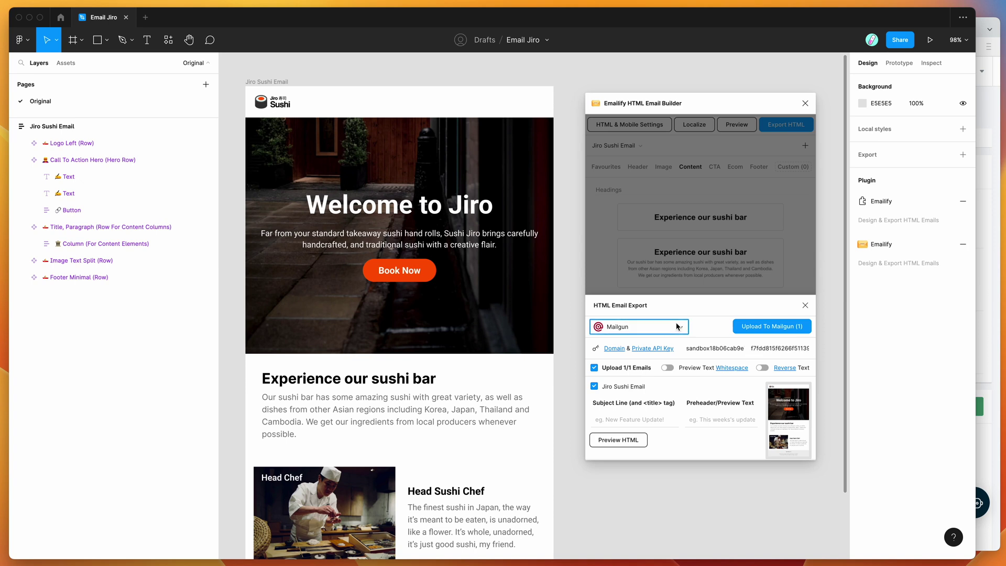
pyautogui.click(696, 327)
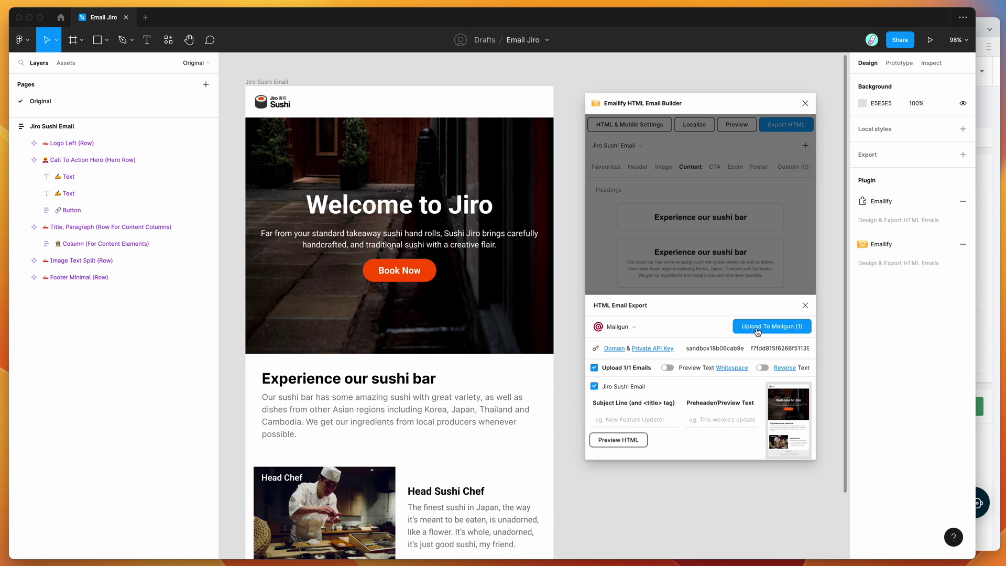
pyautogui.click(760, 328)
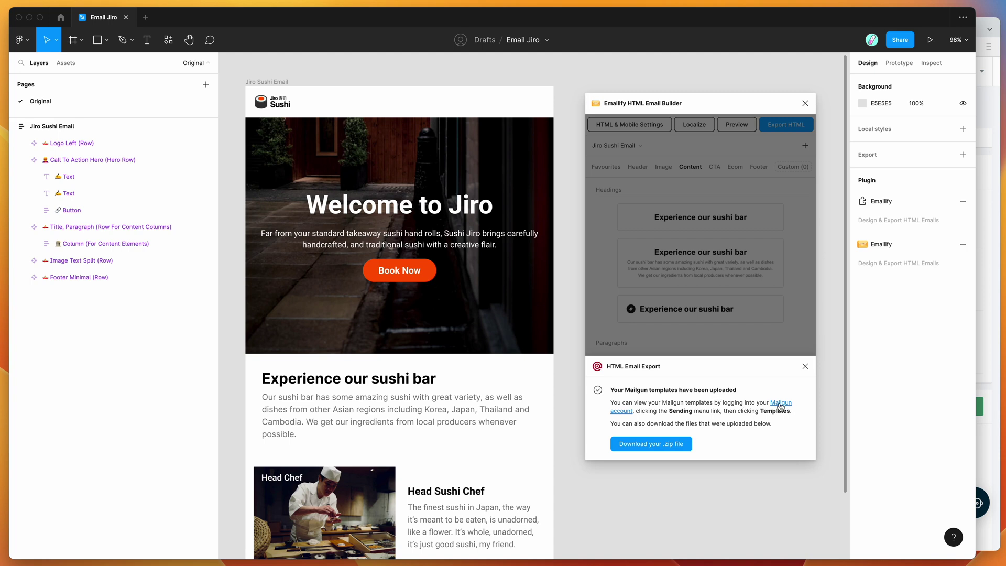
pyautogui.click(780, 407)
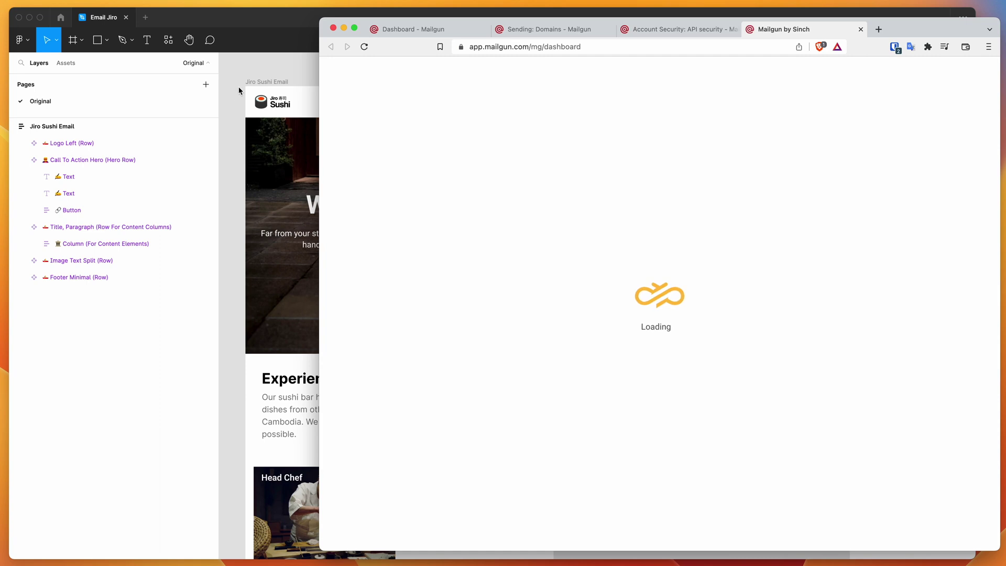
pyautogui.click(239, 91)
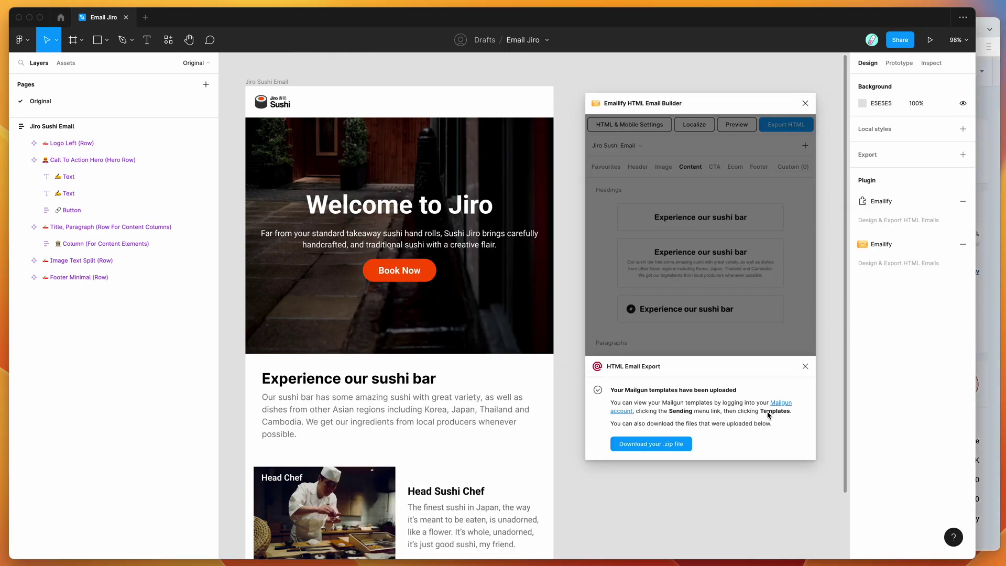
pyautogui.click(980, 26)
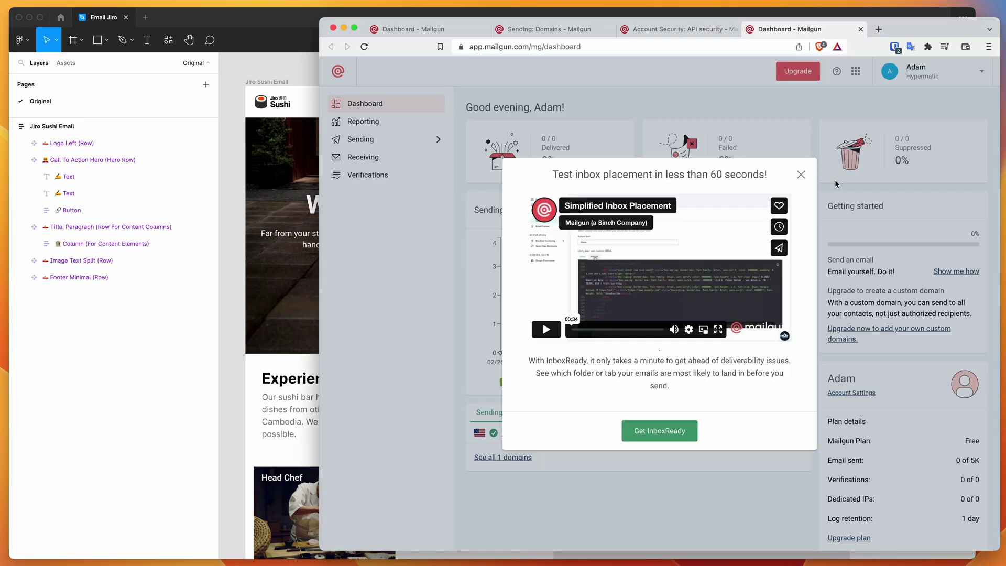
pyautogui.click(801, 174)
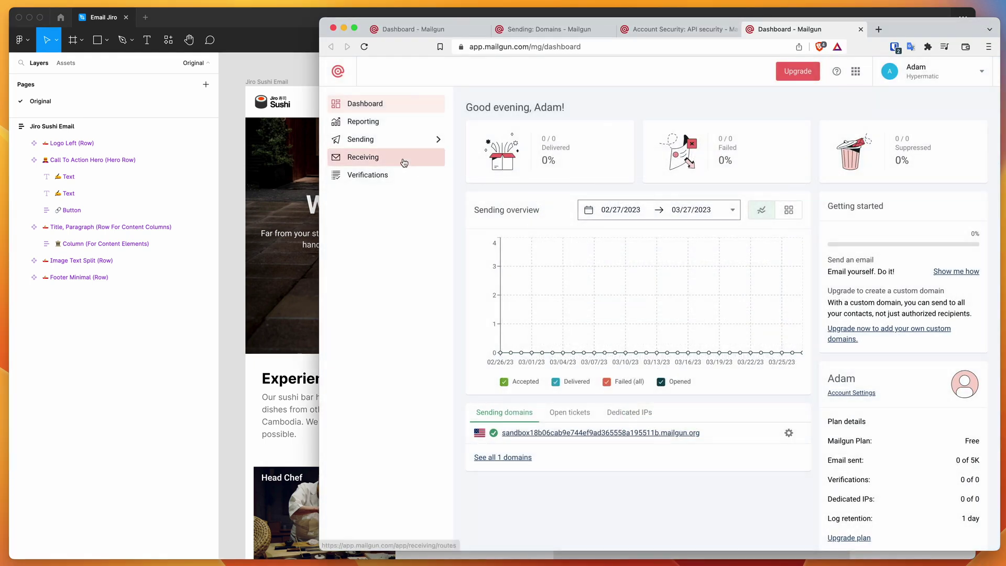
pyautogui.click(360, 141)
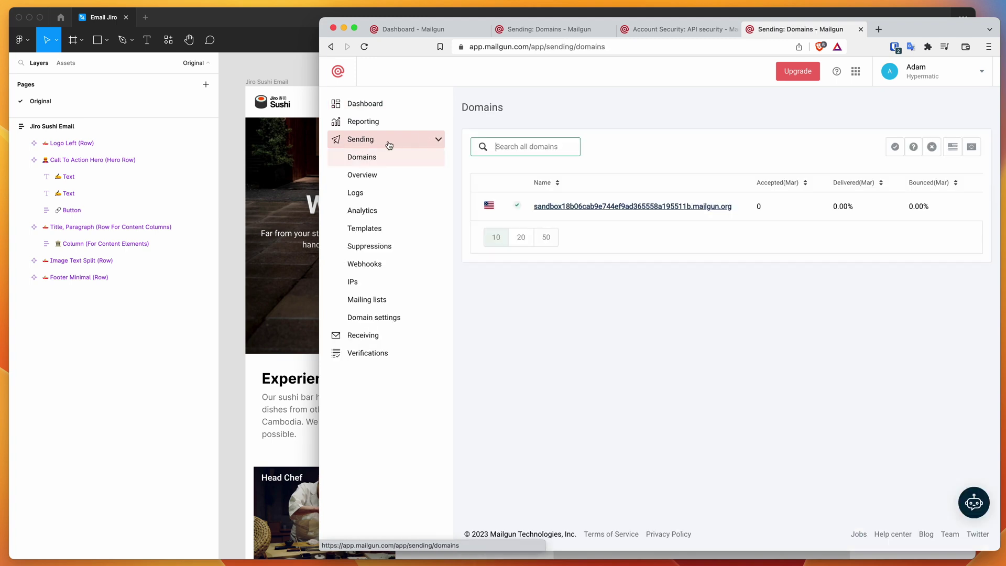
pyautogui.click(372, 230)
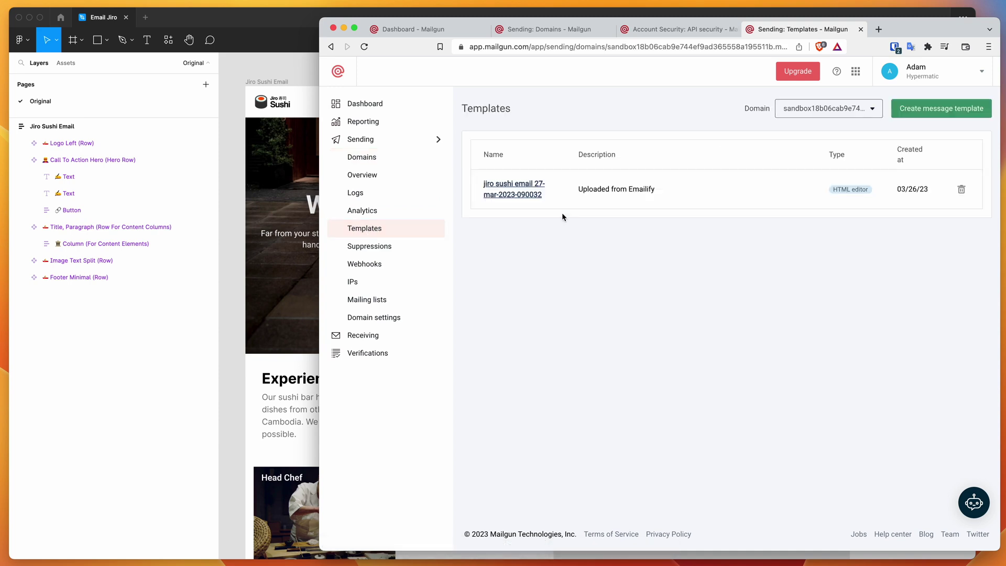
pyautogui.click(822, 108)
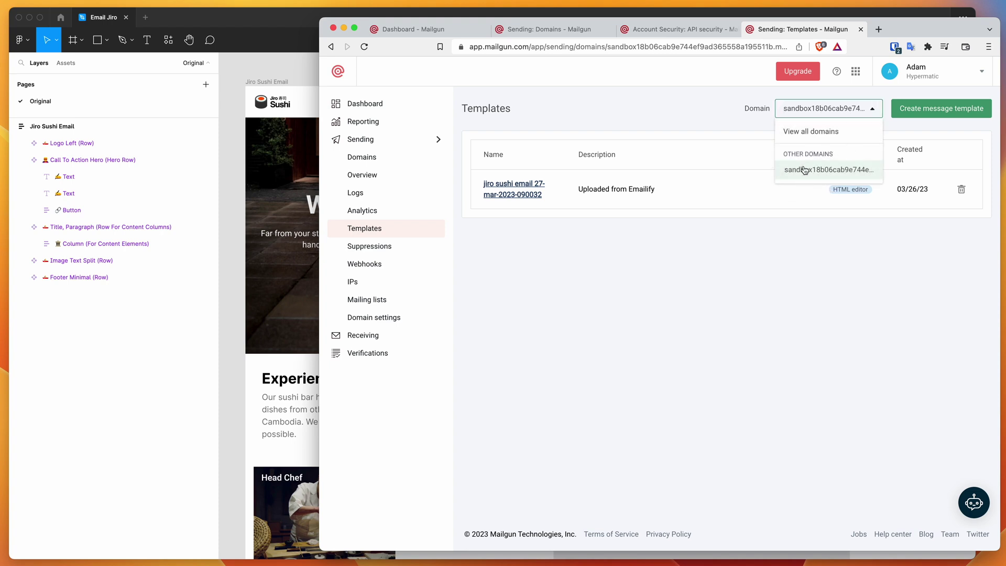
pyautogui.click(739, 124)
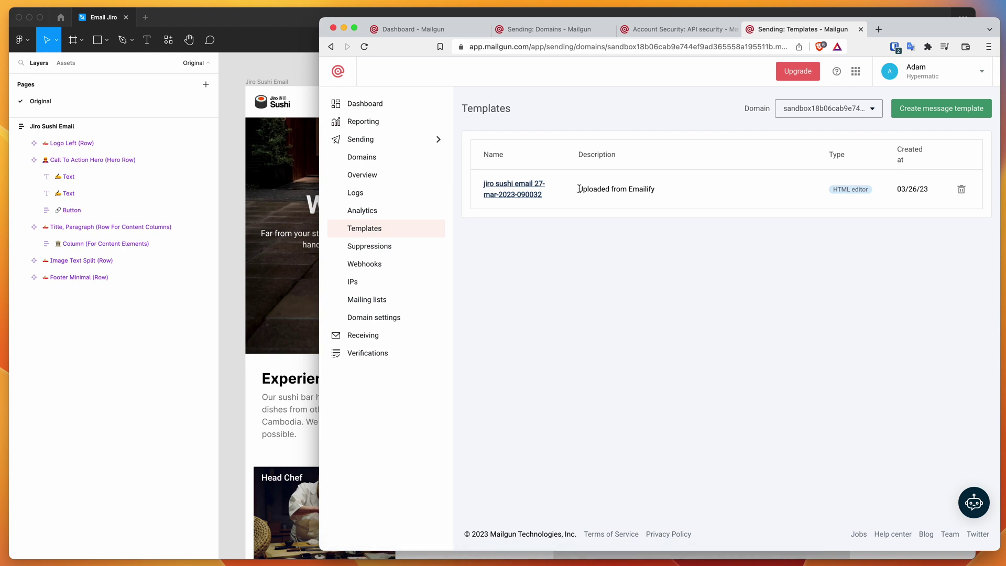
pyautogui.moveTo(579, 188); pyautogui.dragTo(661, 186)
pyautogui.click(661, 186)
# Step: Open the uploaded jiro sushi template's details and highlight the start and the date of its name
pyautogui.click(508, 188)
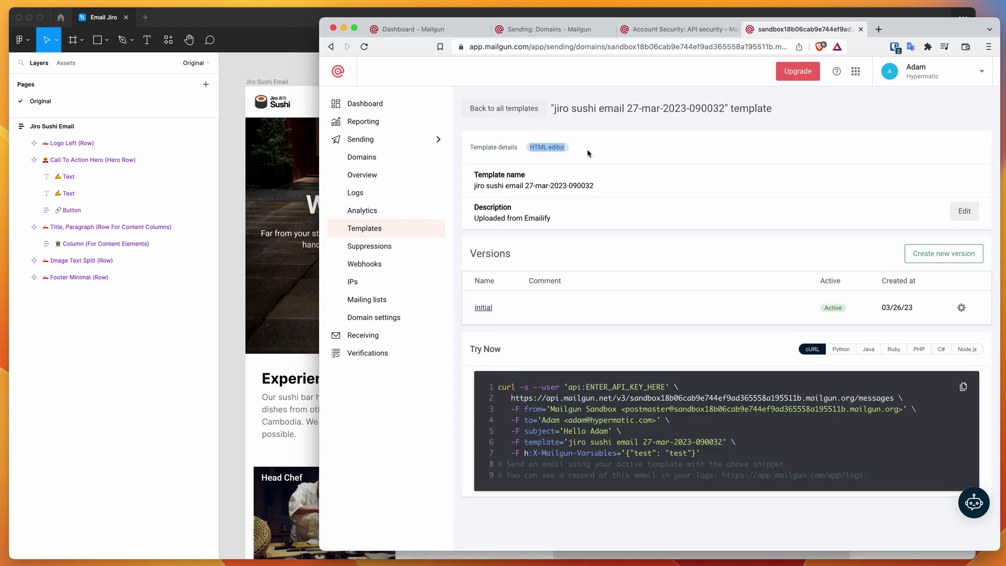
pyautogui.moveTo(473, 187); pyautogui.dragTo(540, 186)
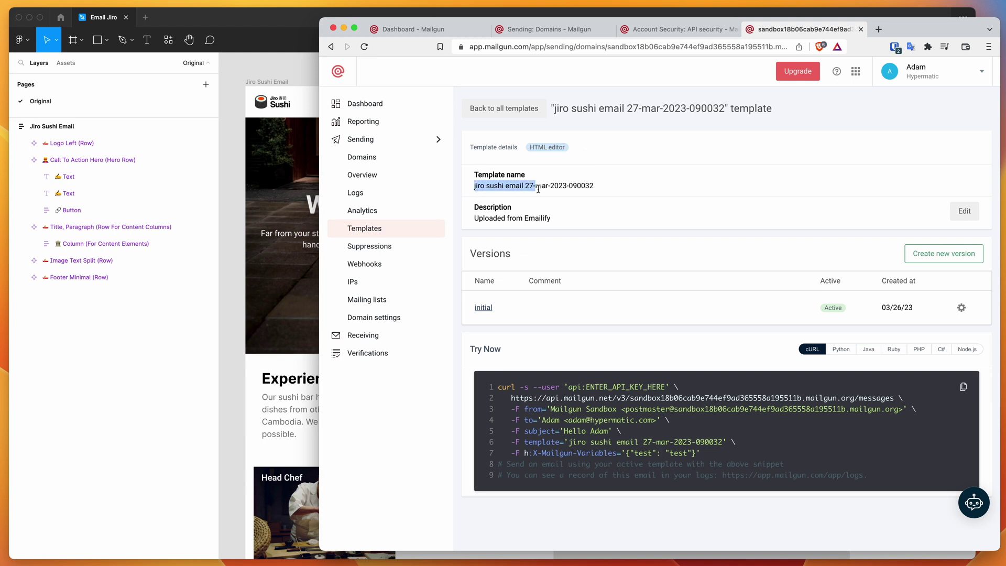
pyautogui.click(566, 187)
pyautogui.moveTo(602, 187); pyautogui.dragTo(533, 187)
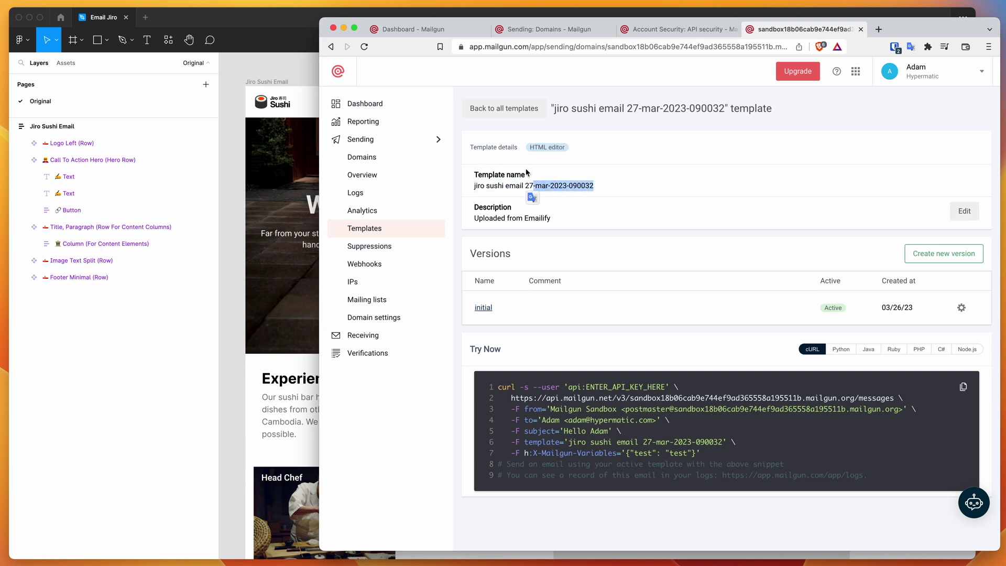
pyautogui.click(612, 187)
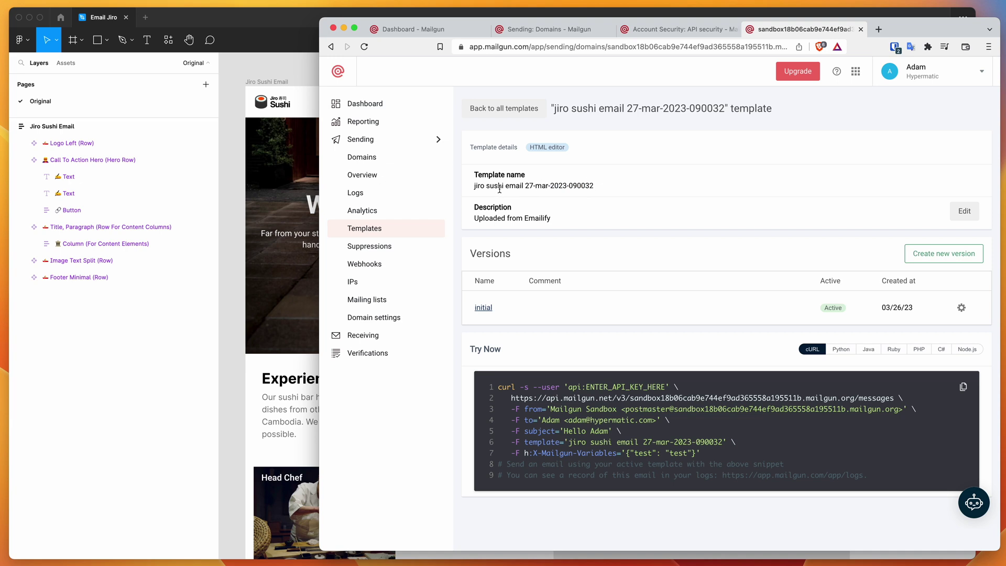
pyautogui.scroll(-1, 499, 189)
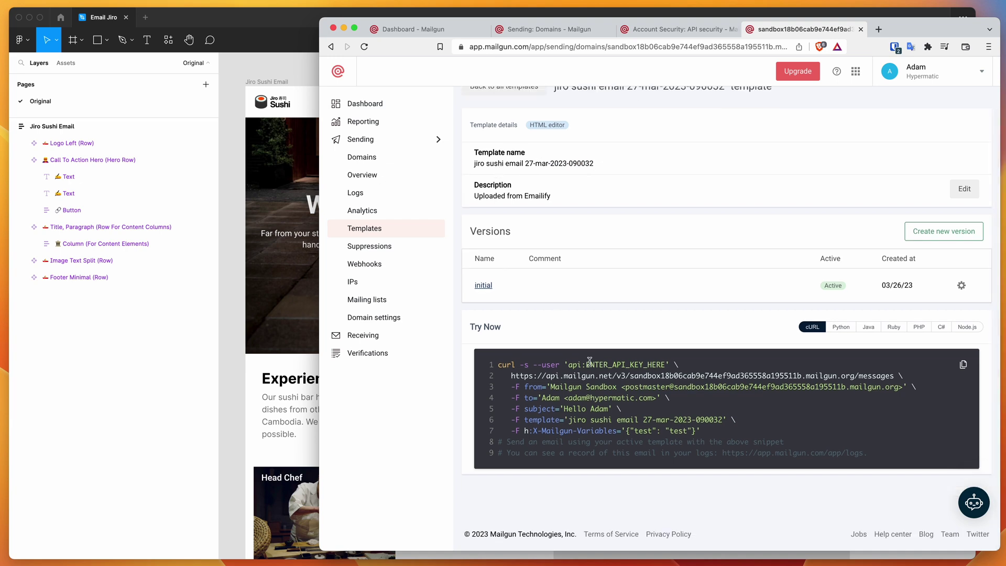
# Step: Cycle the Try Now sample code through Python, Java, Ruby, PHP, C# and Node.js
pyautogui.click(841, 327)
pyautogui.click(865, 328)
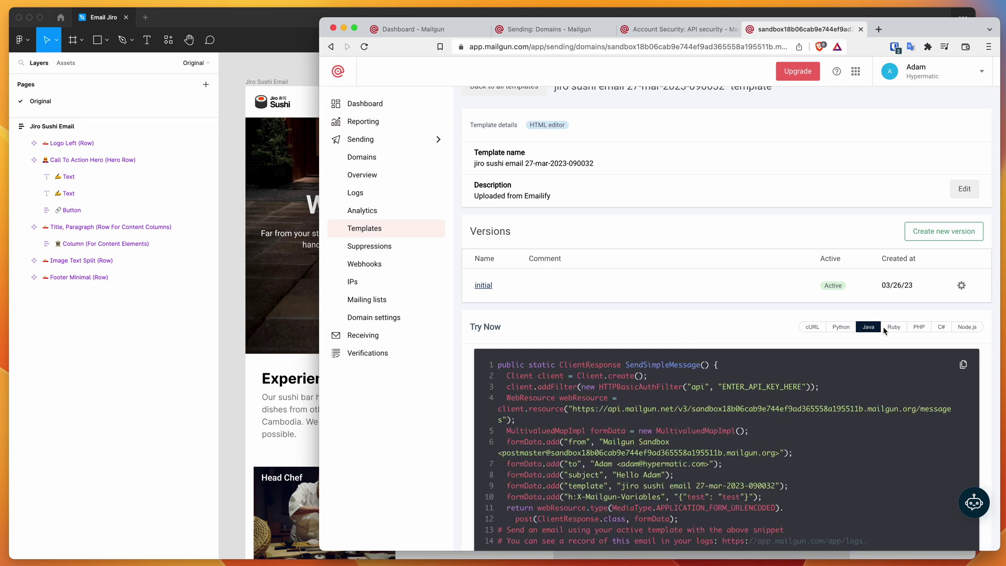
pyautogui.click(891, 328)
pyautogui.click(917, 327)
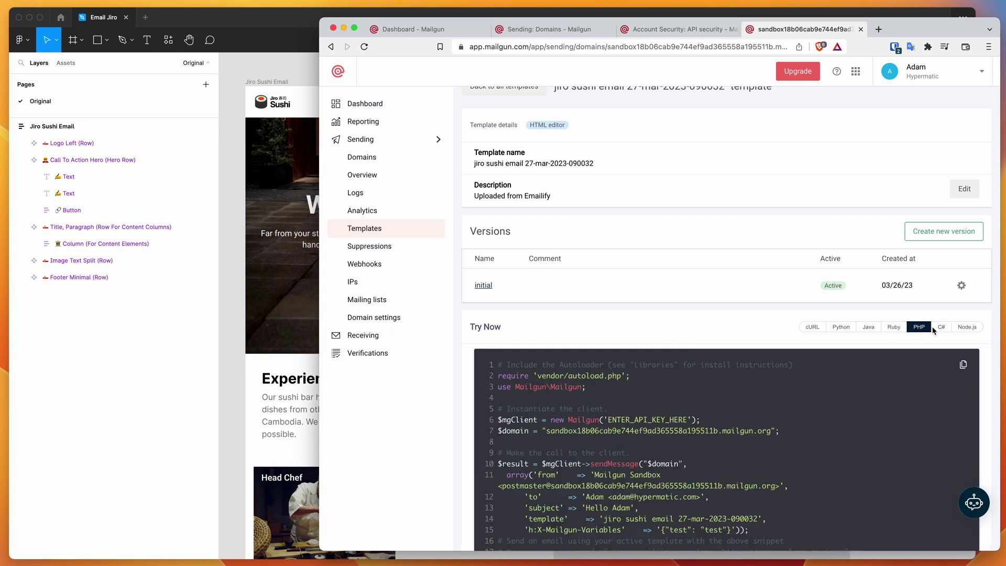
pyautogui.click(943, 327)
pyautogui.click(967, 327)
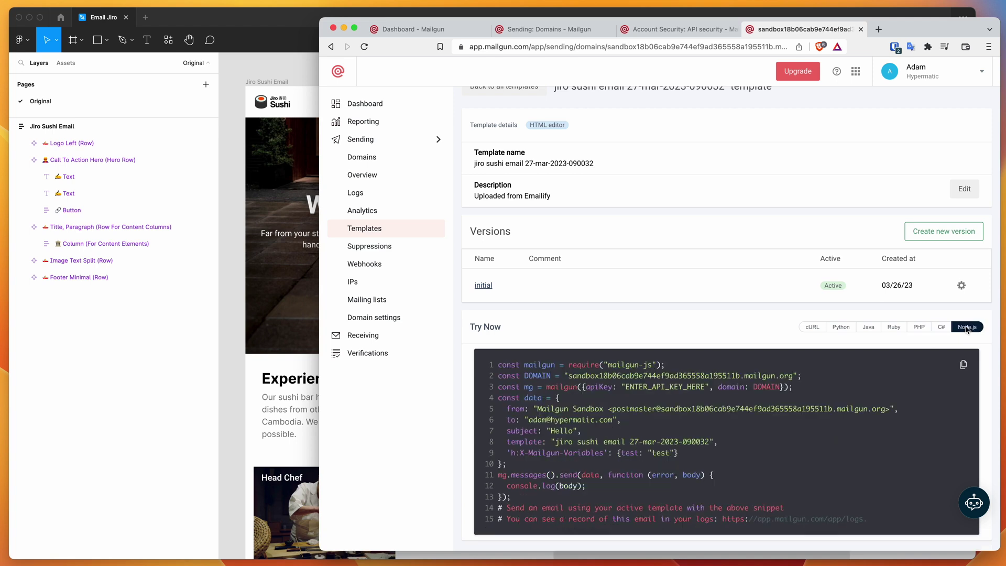
pyautogui.scroll(-2, 882, 333)
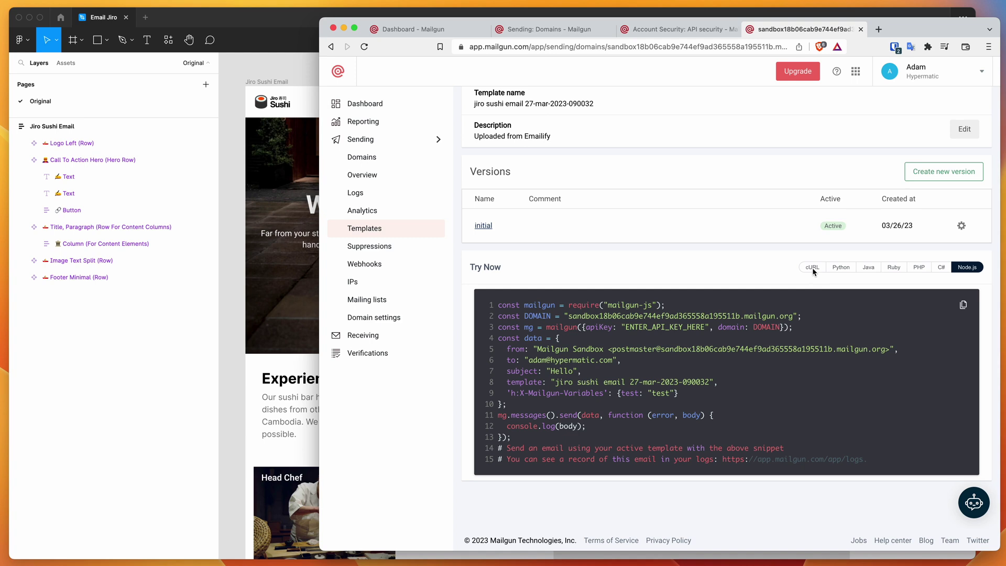
# Step: Return to the cURL sample and select the whole cURL command
pyautogui.click(812, 268)
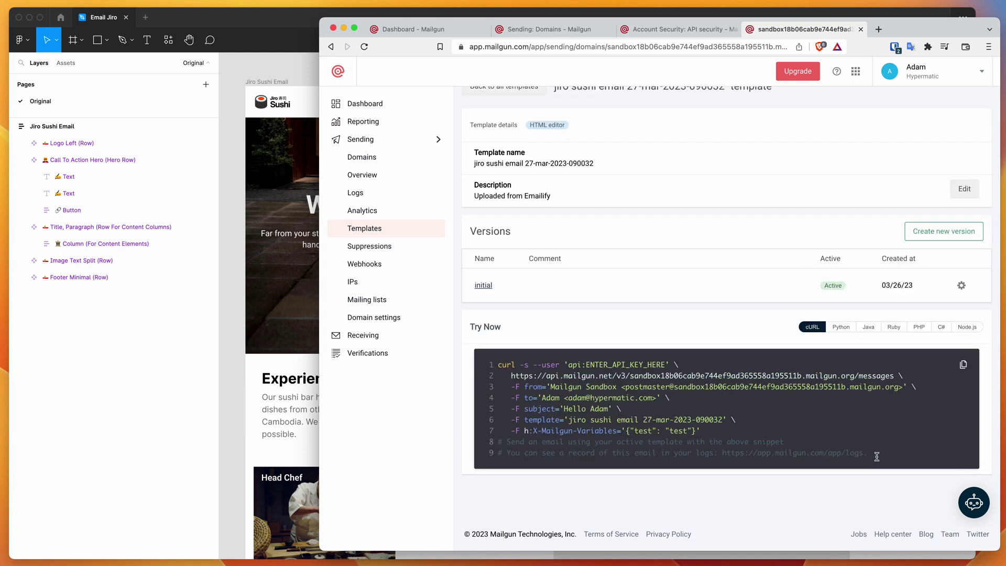
pyautogui.moveTo(779, 435); pyautogui.dragTo(499, 365)
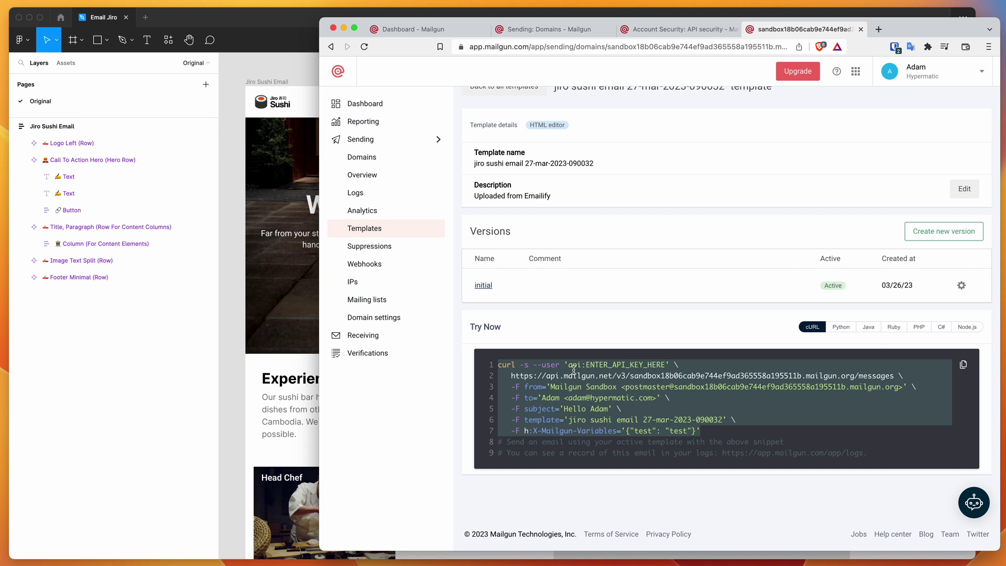
pyautogui.click(558, 390)
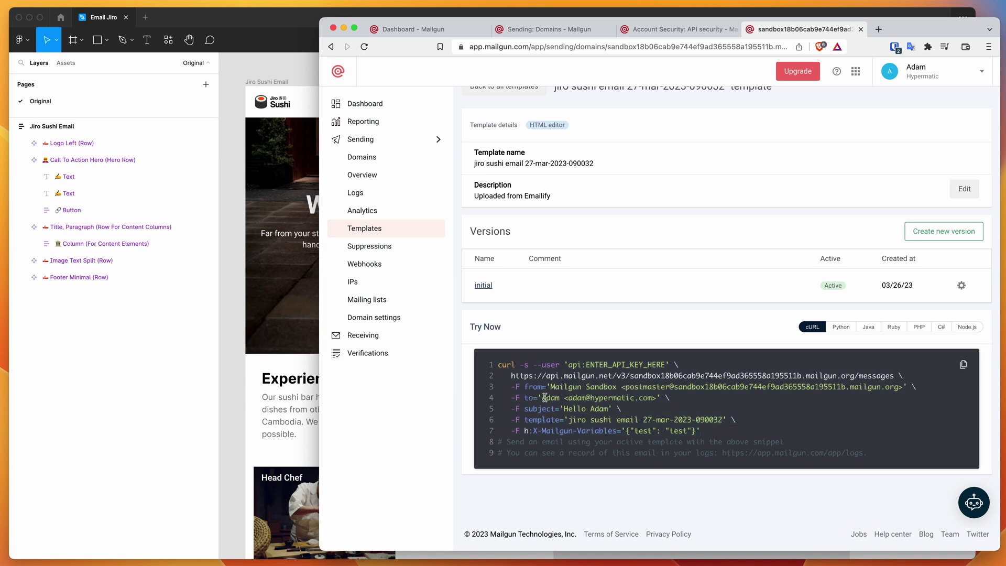
pyautogui.scroll(1, 545, 398)
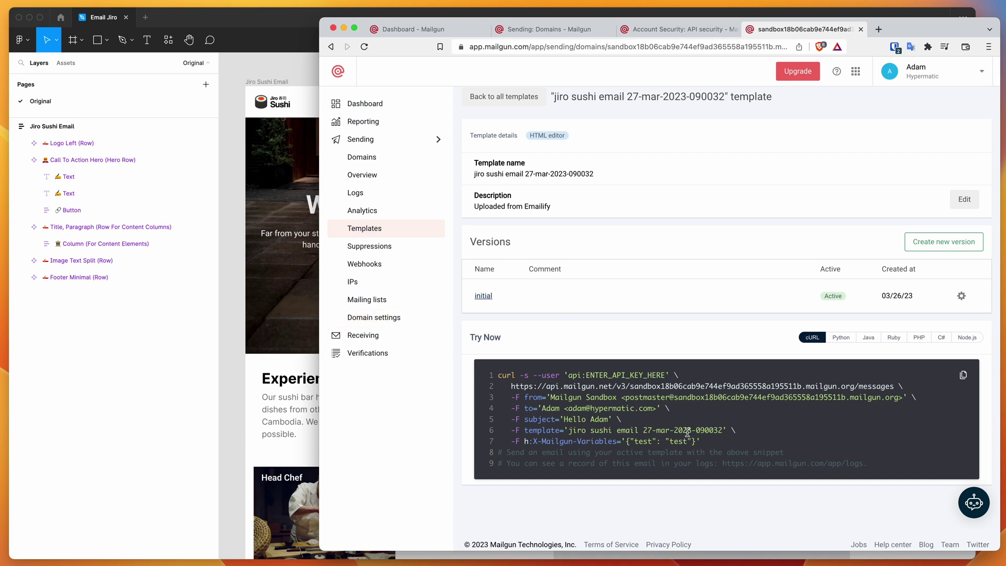
# Step: Show the Node.js sample and highlight its recipient address
pyautogui.click(957, 337)
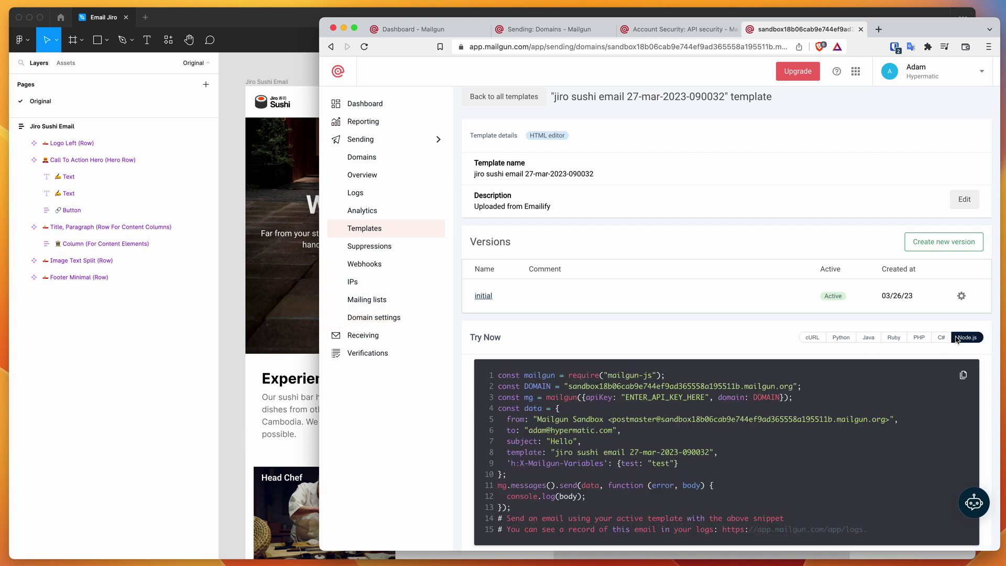
pyautogui.scroll(-2, 837, 378)
pyautogui.scroll(1, 759, 409)
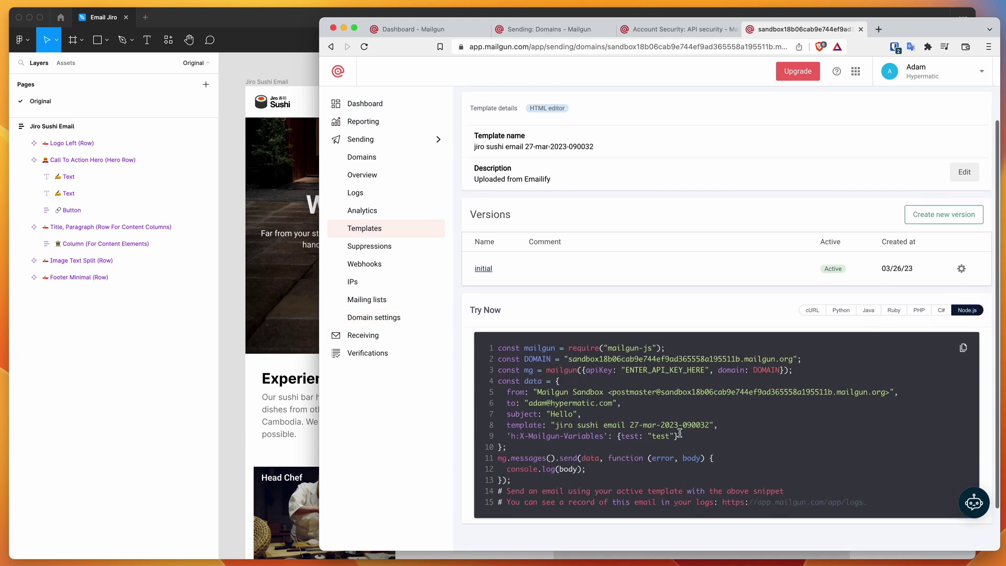
pyautogui.scroll(-1, 680, 432)
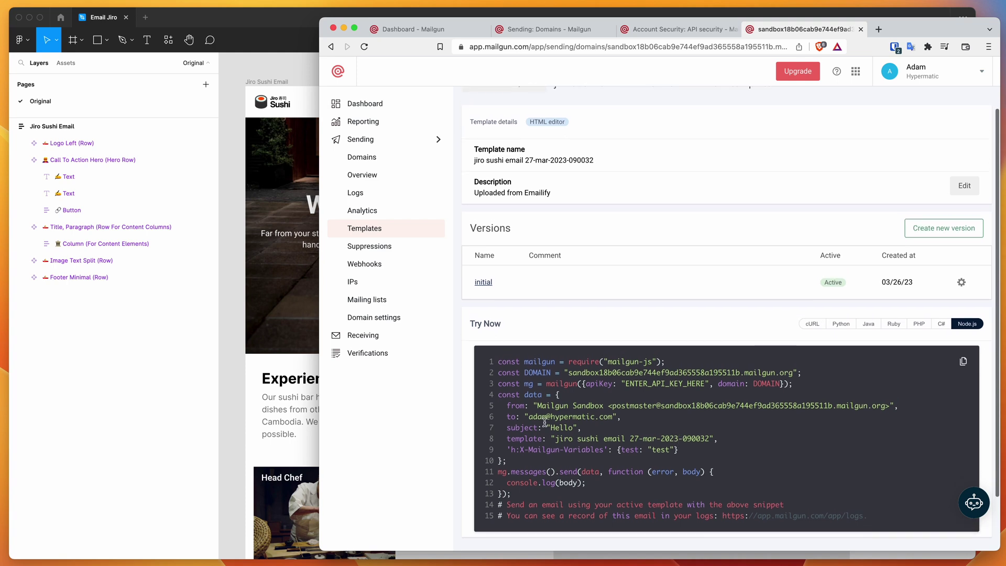
pyautogui.moveTo(528, 417)
pyautogui.mouseDown()
pyautogui.moveTo(615, 417)
pyautogui.moveTo(527, 417)
pyautogui.mouseUp()
pyautogui.click(614, 417)
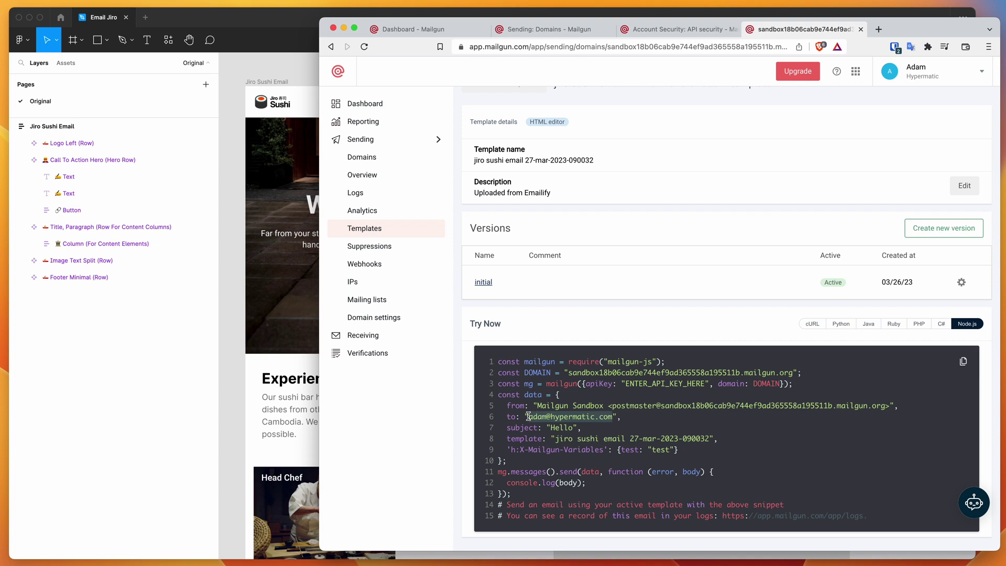
pyautogui.scroll(-1, 614, 416)
pyautogui.click(612, 416)
# Step: Highlight the 'Hello' subject and the template name, then switch back to the cURL sample
pyautogui.doubleClick(562, 417)
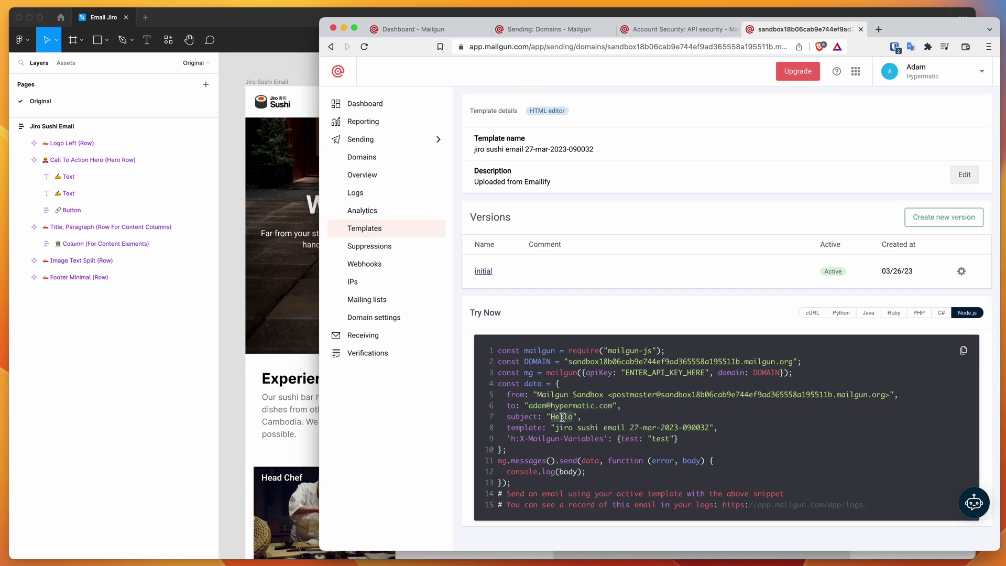
pyautogui.click(563, 417)
pyautogui.moveTo(555, 428); pyautogui.dragTo(710, 427)
pyautogui.click(740, 431)
pyautogui.click(818, 313)
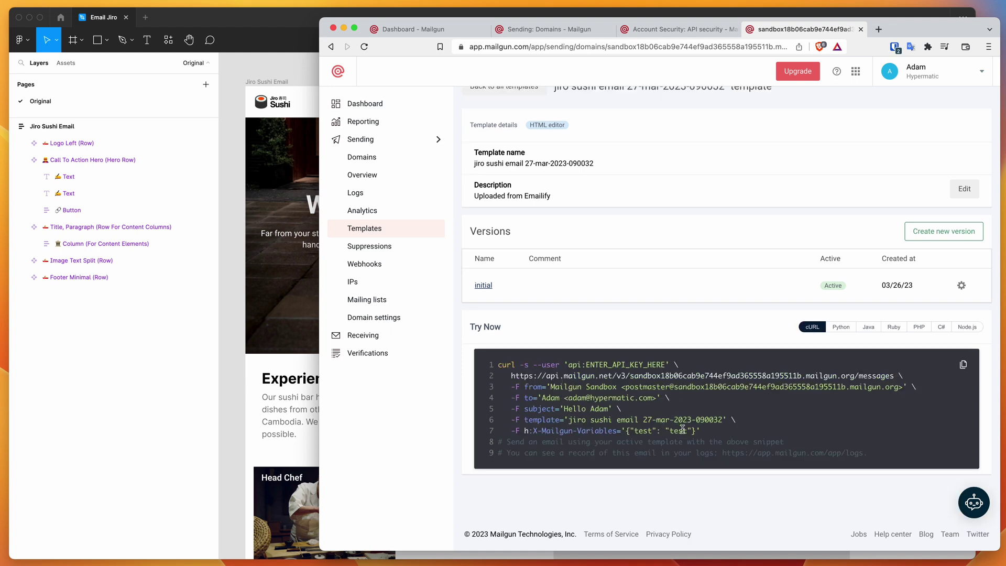
pyautogui.click(304, 281)
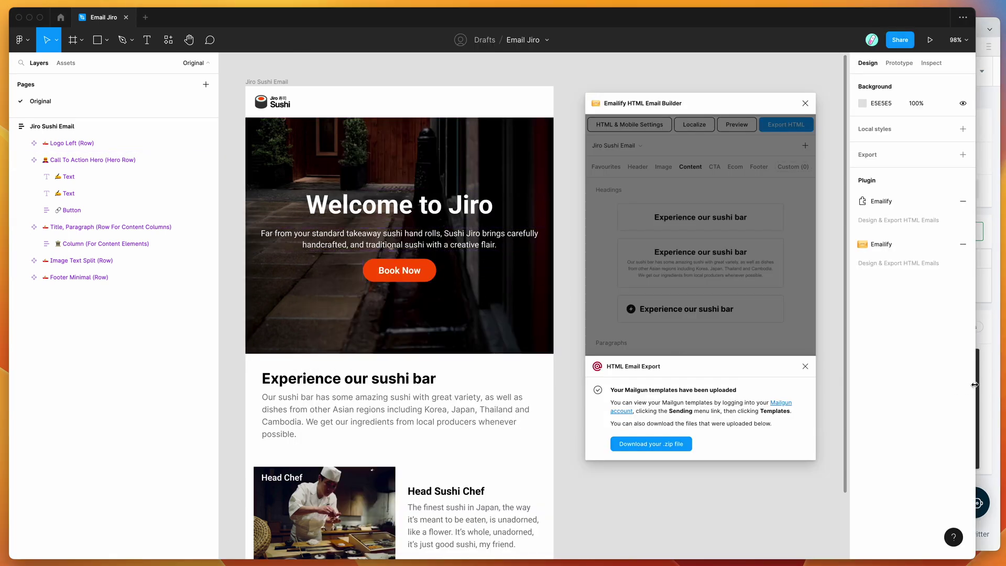
# Step: In the cURL command, highlight the recipient address and jiro sushi template name, then return to Figma
pyautogui.click(998, 388)
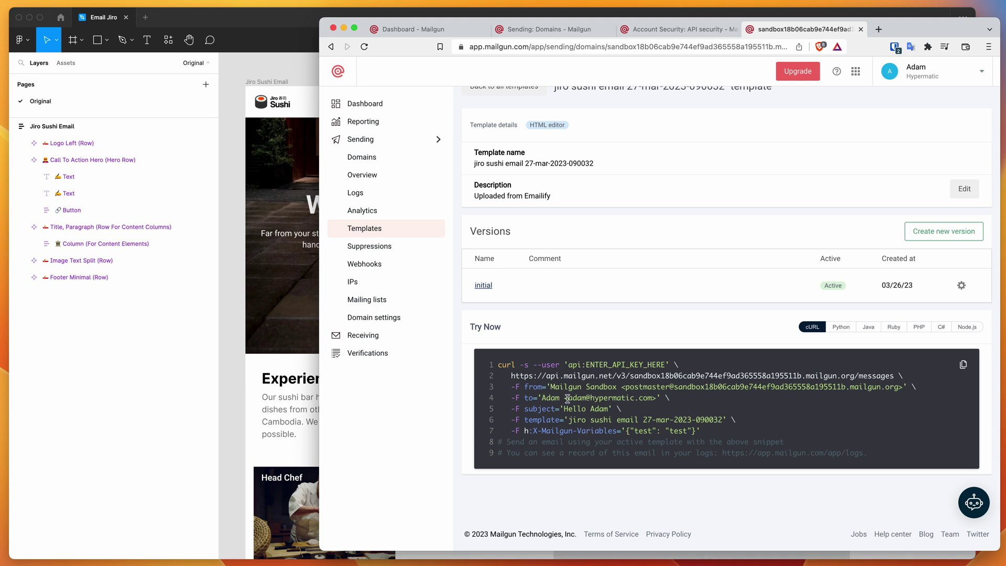
pyautogui.moveTo(543, 397); pyautogui.dragTo(635, 398)
pyautogui.click(606, 409)
pyautogui.moveTo(568, 419); pyautogui.dragTo(722, 421)
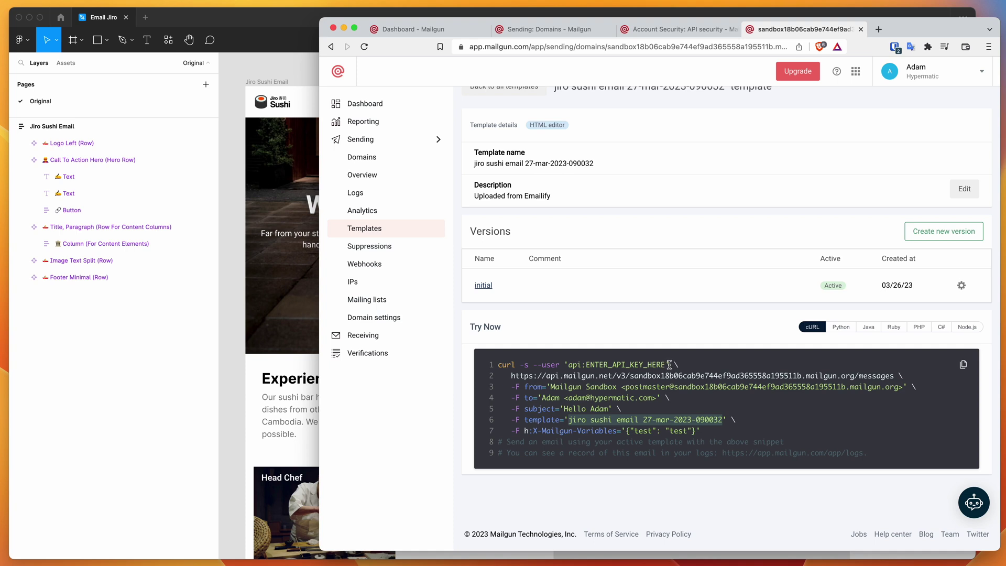
pyautogui.scroll(1, 668, 325)
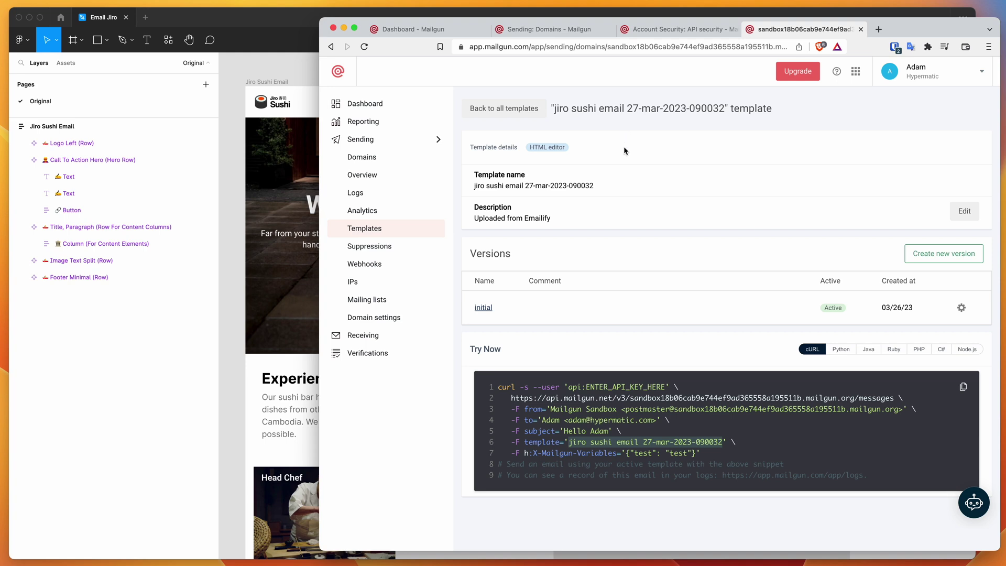
pyautogui.click(235, 158)
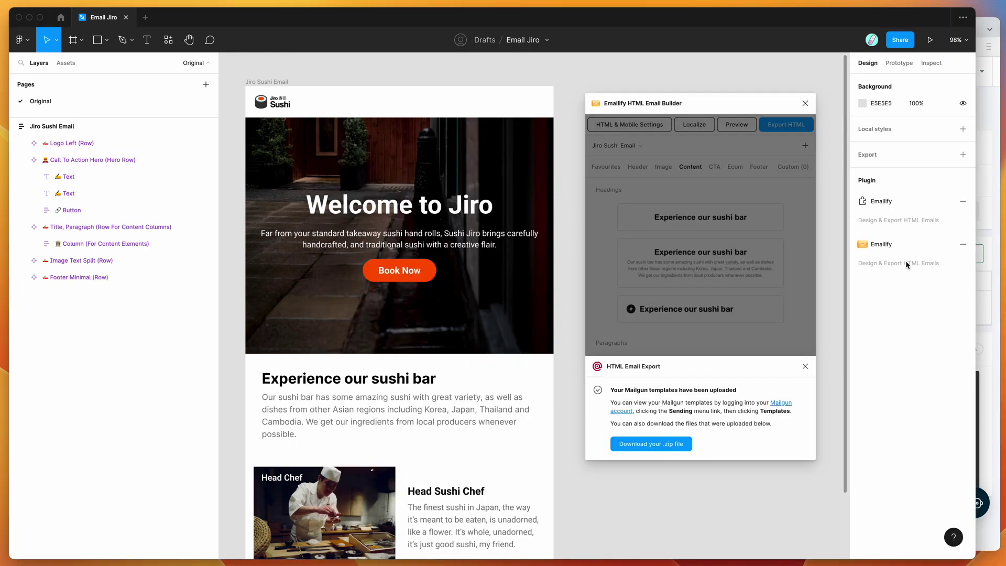
# Step: Nudge the Emailify plugin window upward in two small moves so the upload confirmation stays visible
pyautogui.moveTo(757, 108); pyautogui.dragTo(759, 98)
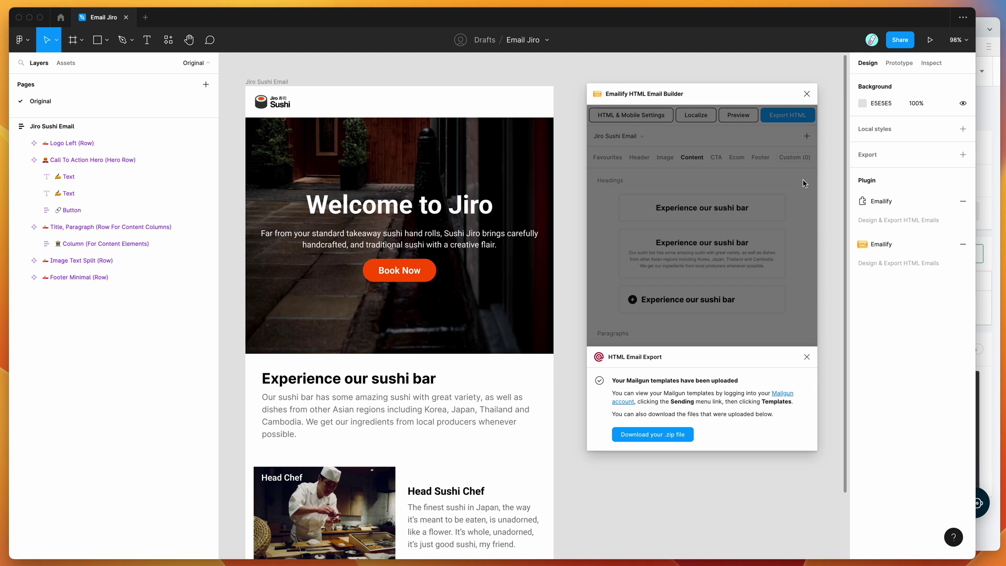
pyautogui.scroll(1, 838, 202)
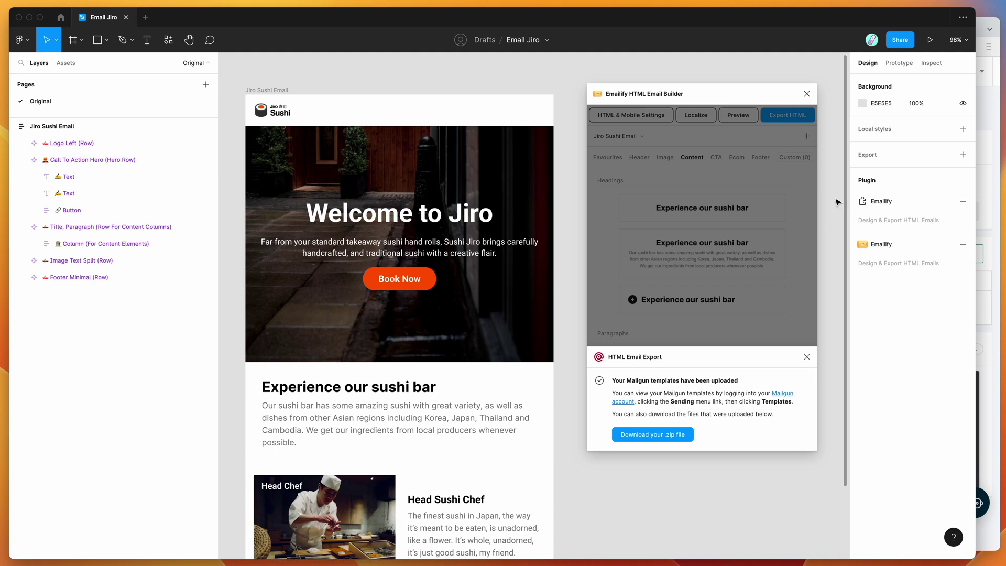
pyautogui.moveTo(772, 93); pyautogui.dragTo(773, 84)
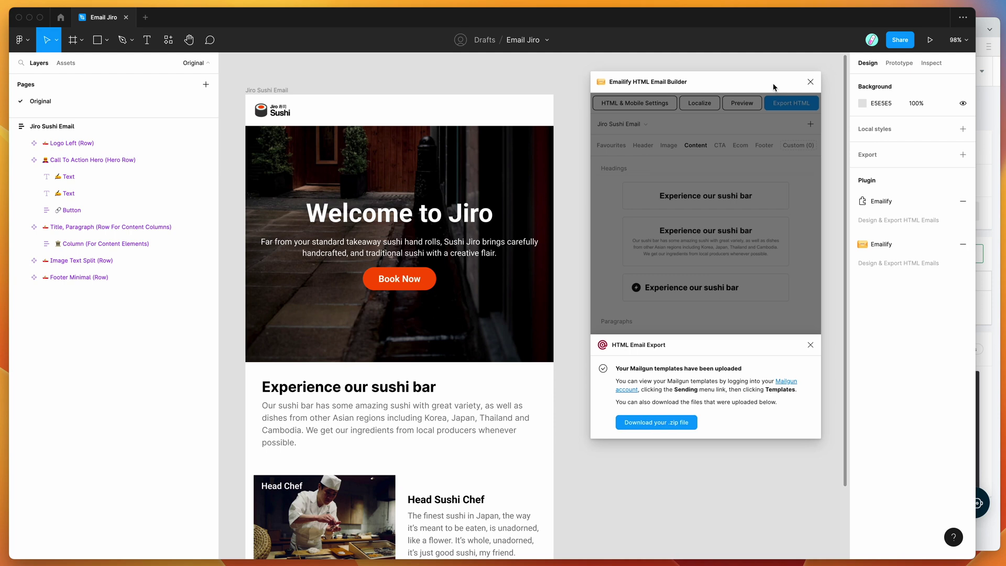